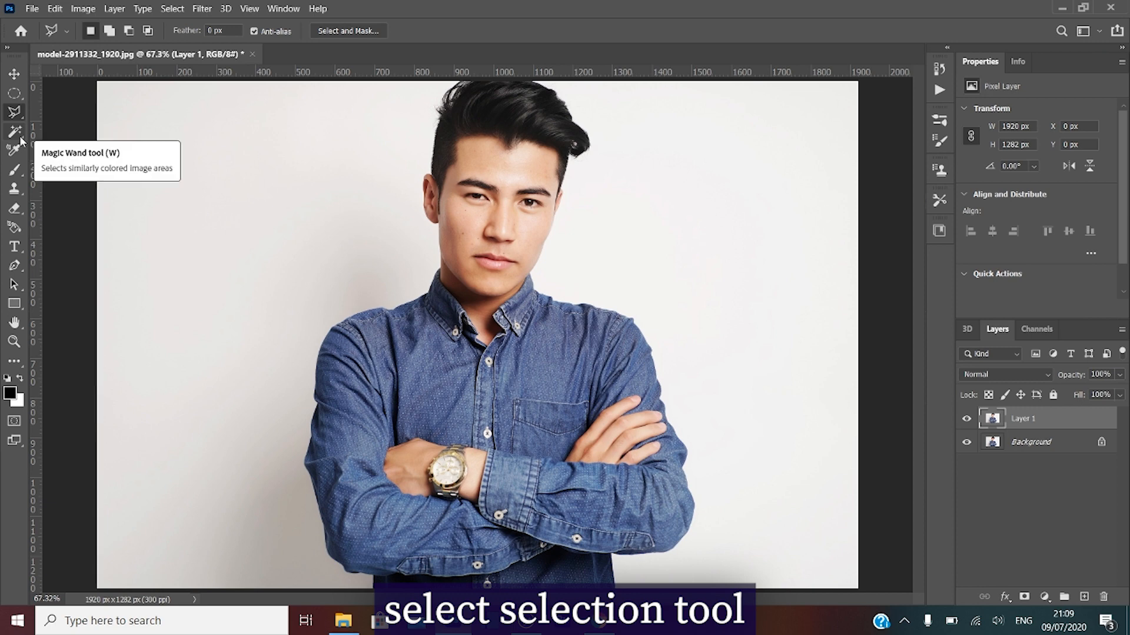
Step: Use Select Subject on Layer 1 to isolate the man and add a layer mask from that selection
click(21, 141)
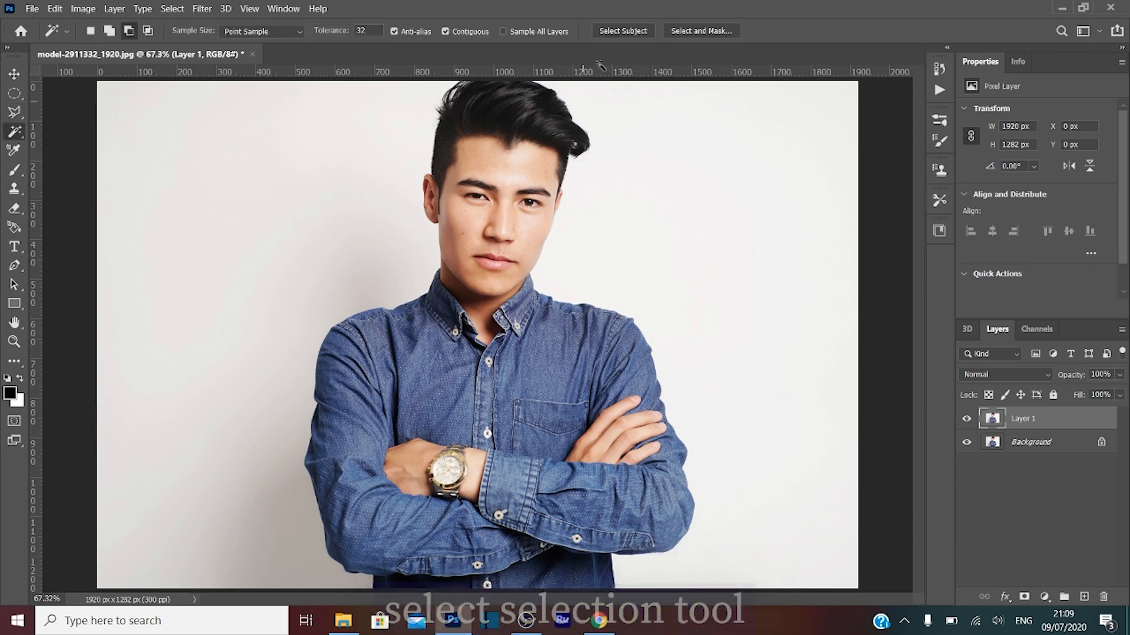
click(625, 33)
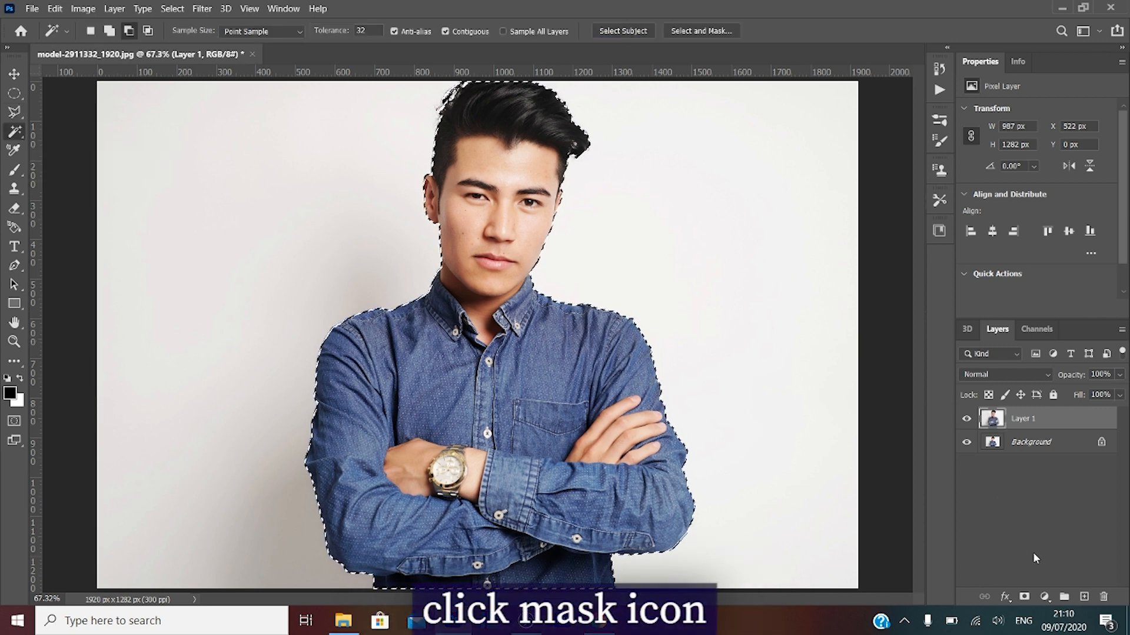
click(1025, 597)
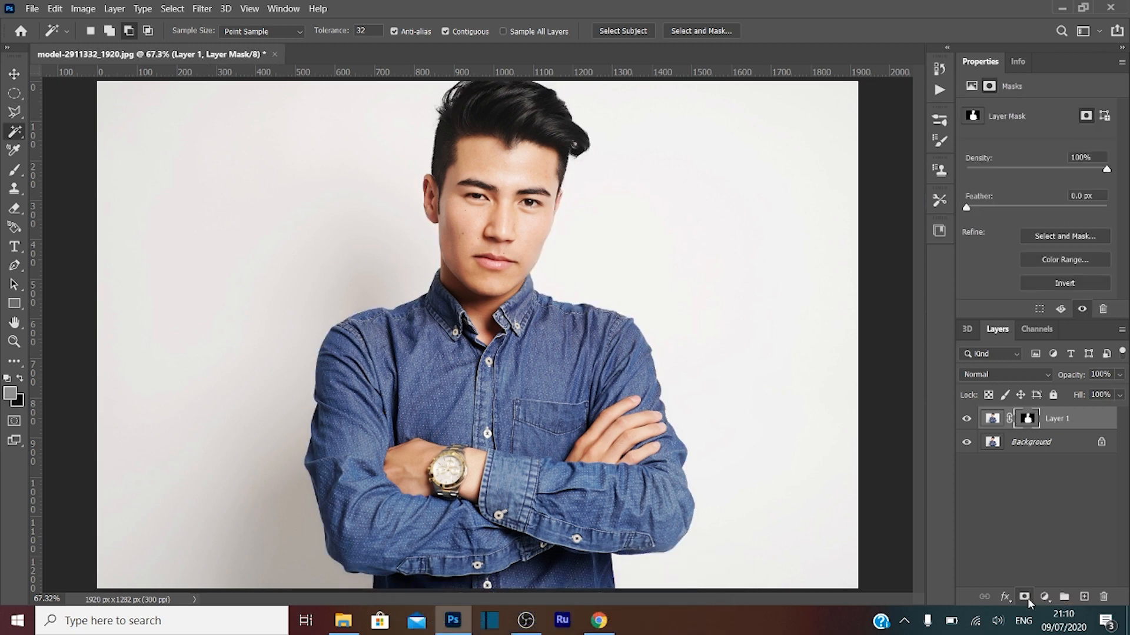
Step: Outline a Polygonal Lasso shape of about 32 × 30 px along the right-hand eyebrow's outer edge on Layer 1's image, apply Average blur, and deselect
click(992, 418)
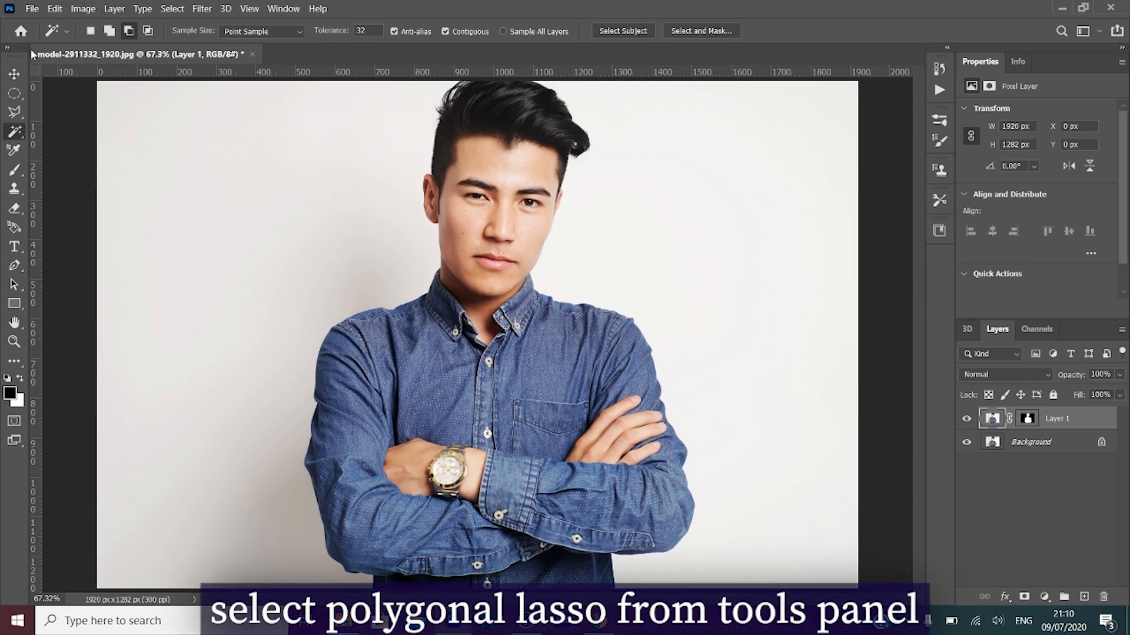
click(20, 113)
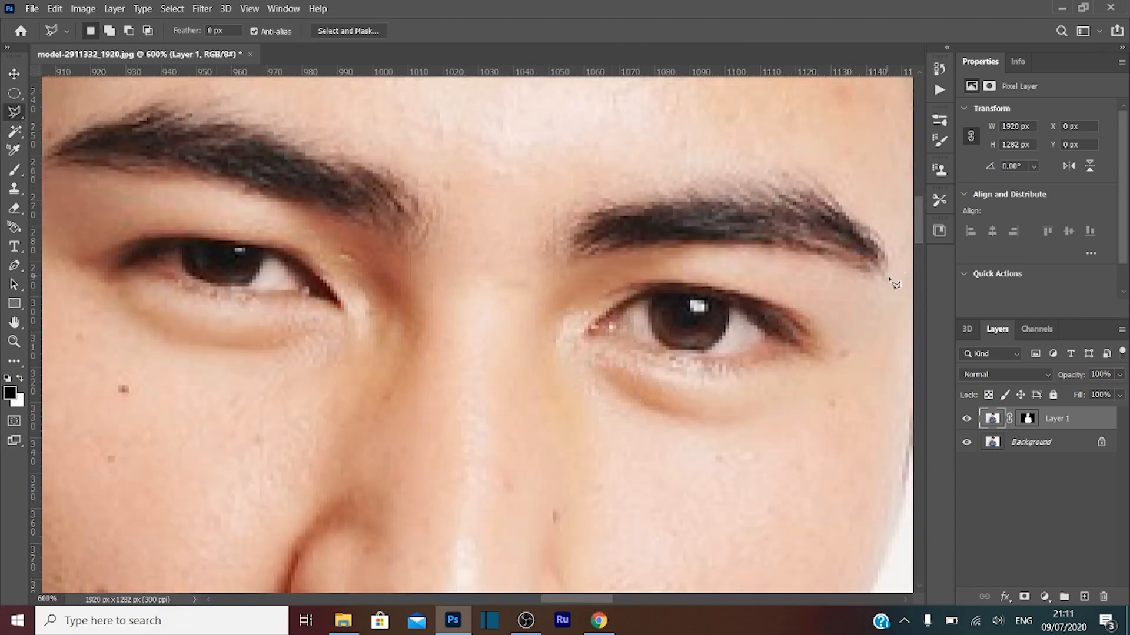
click(888, 277)
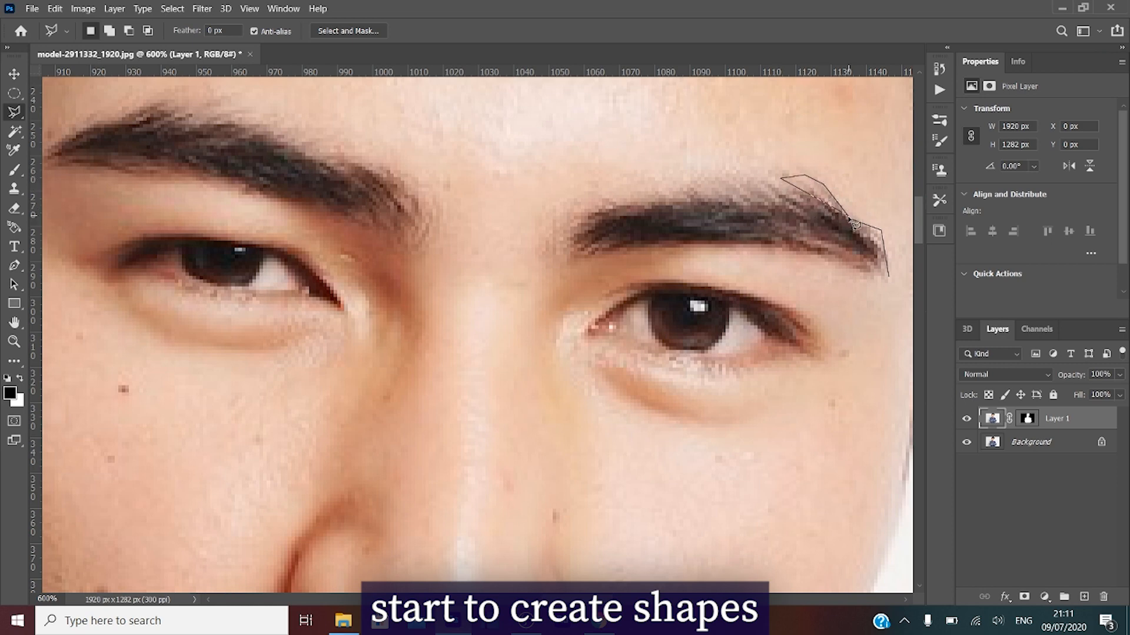
click(887, 274)
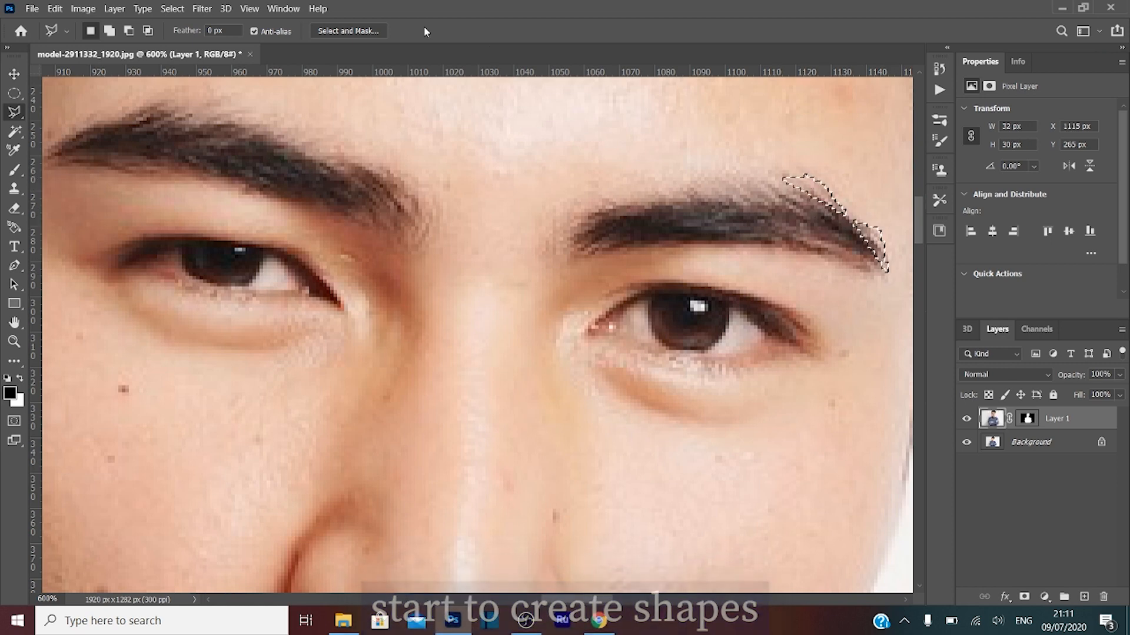
click(209, 12)
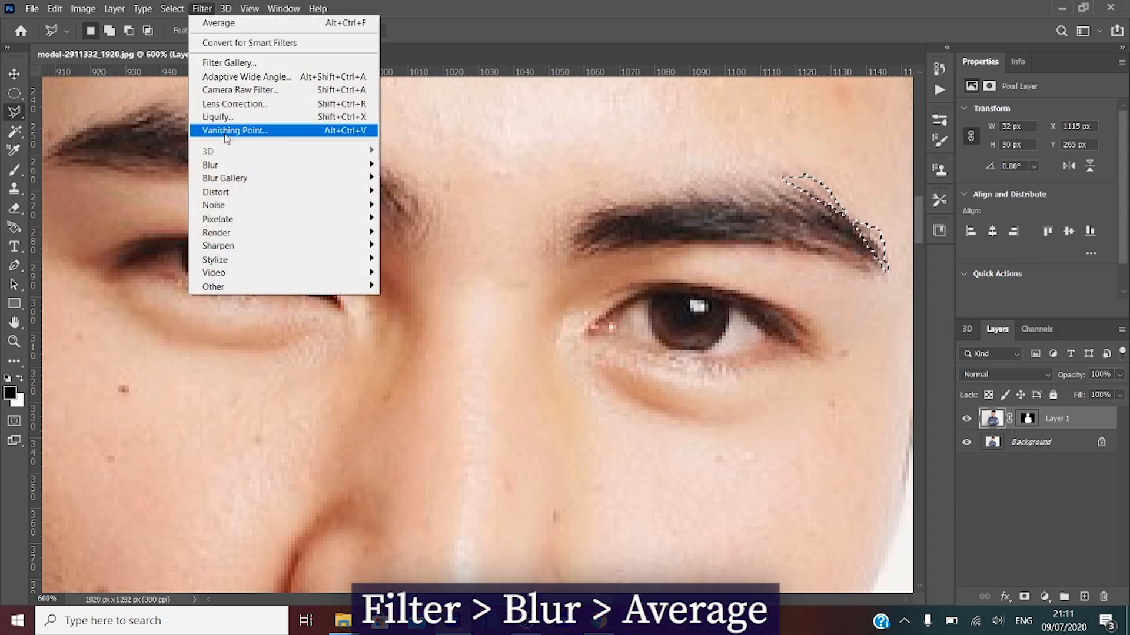
mouse_move(229, 167)
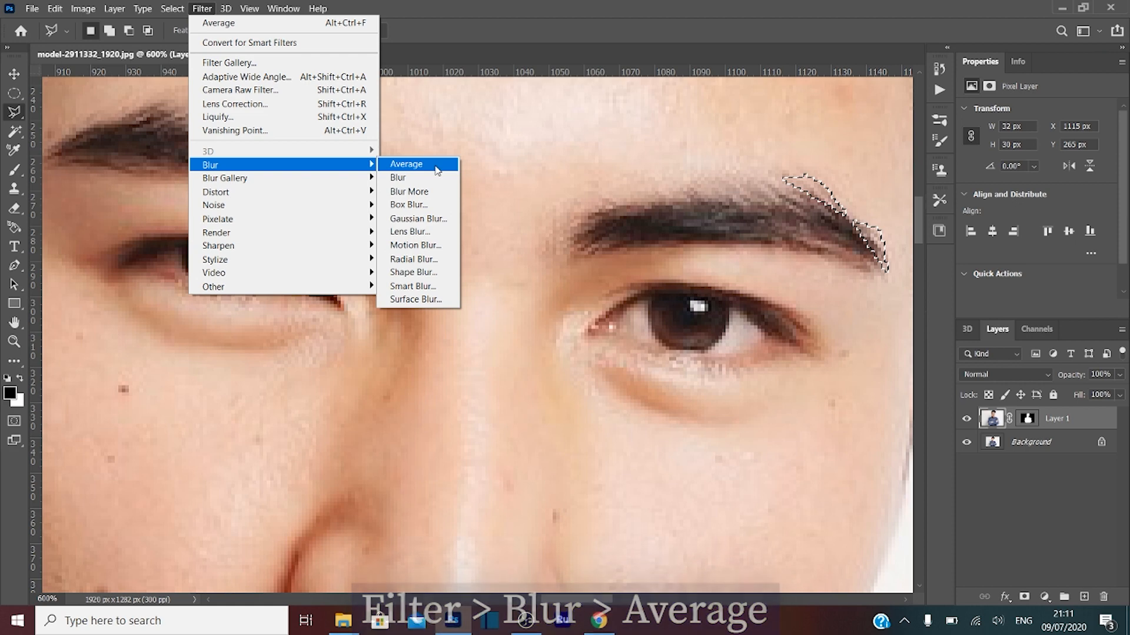
click(428, 167)
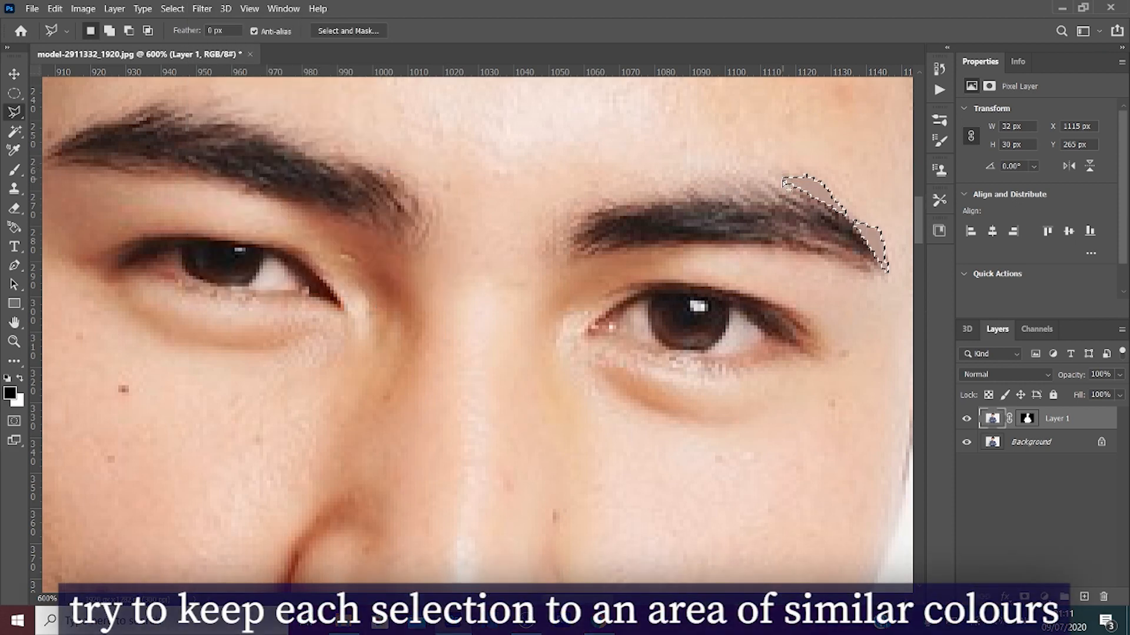
key(ctrl+d)
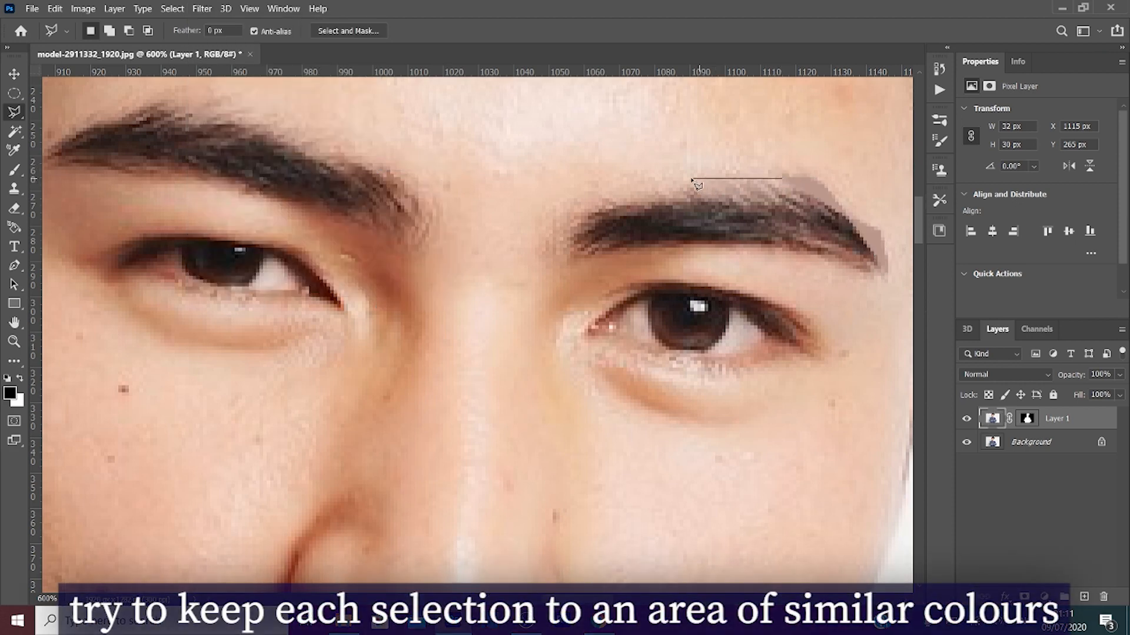
Step: Outline a strip of about 29 × 7 px along the right-hand eyebrow's upper edge and apply the Average blur
click(705, 197)
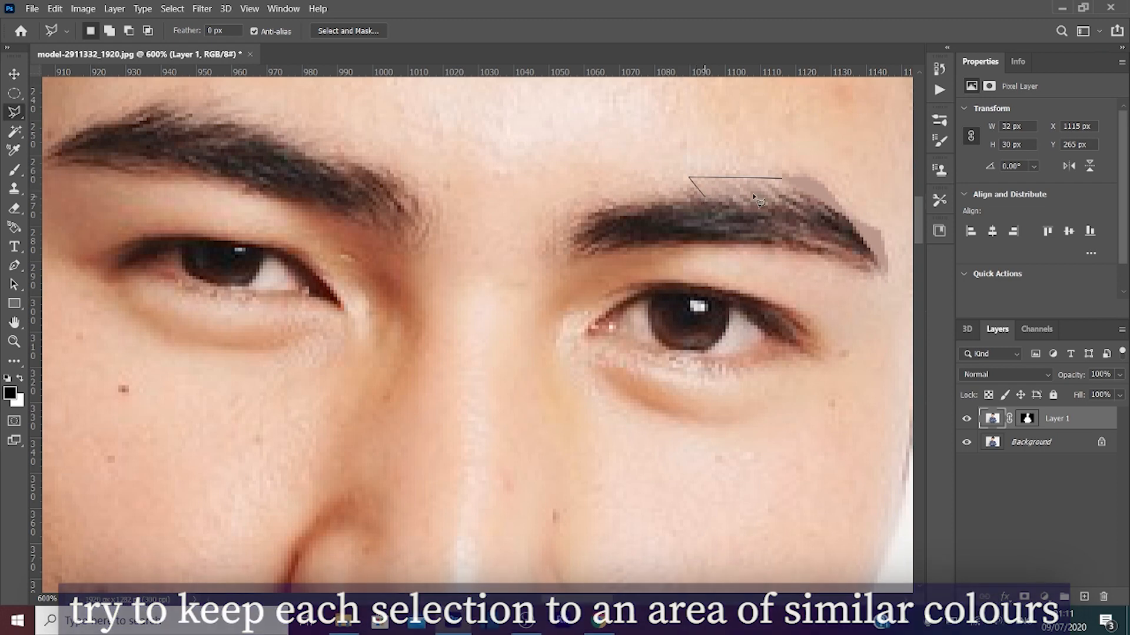
click(781, 179)
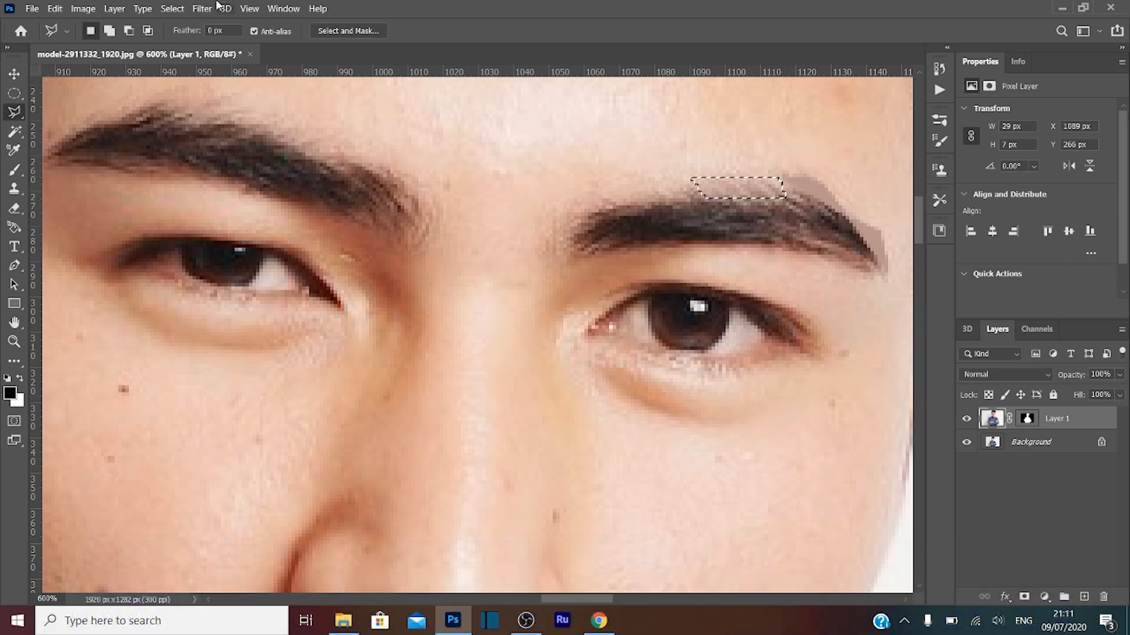
click(200, 8)
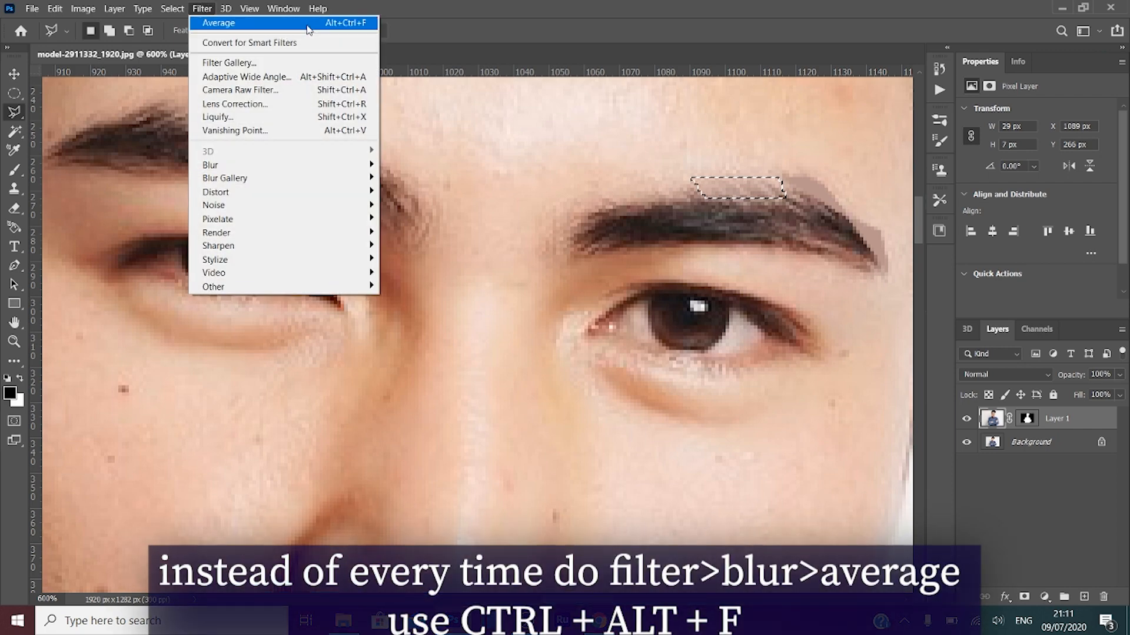
click(307, 26)
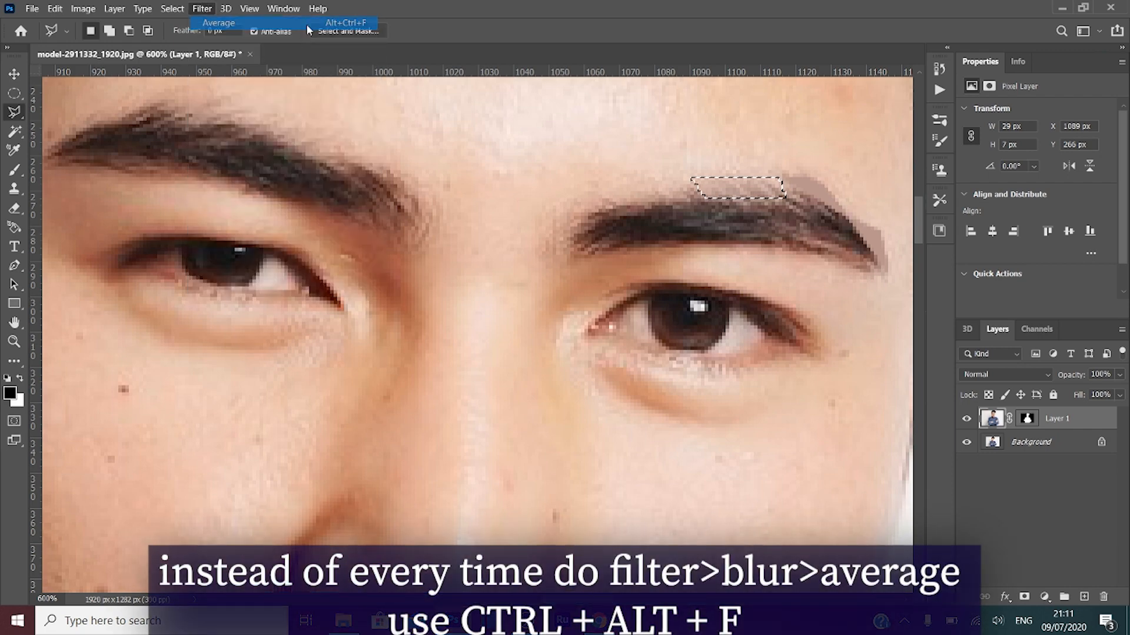
Step: Outline the dark outer tail of the right-hand eyebrow as a narrow polygon for averaging
click(783, 179)
click(786, 206)
click(884, 272)
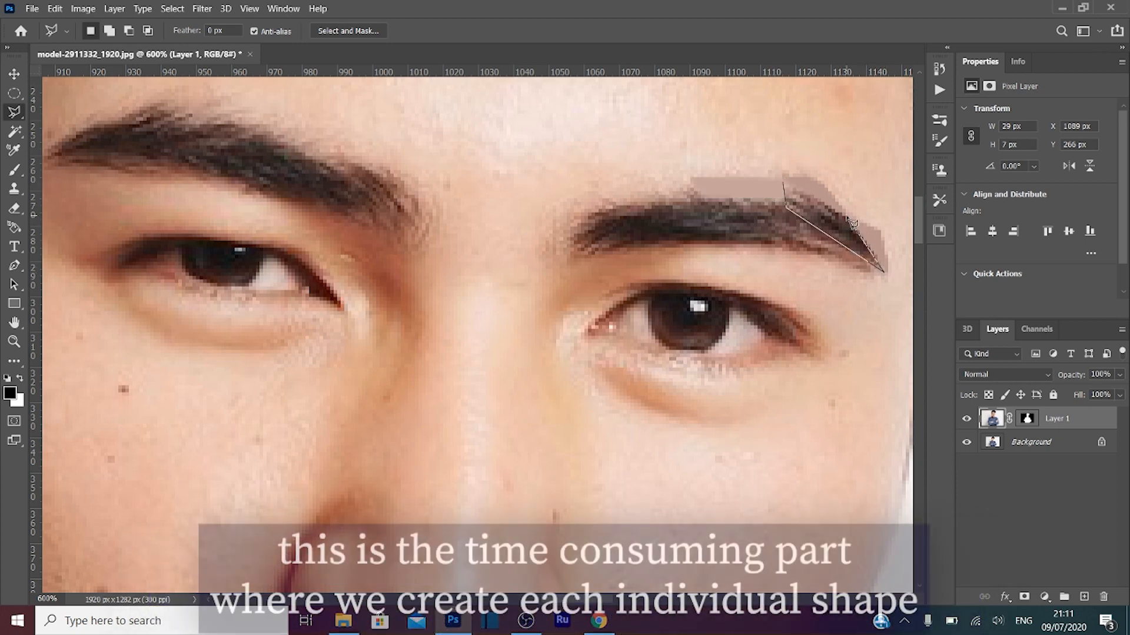
click(847, 217)
click(782, 180)
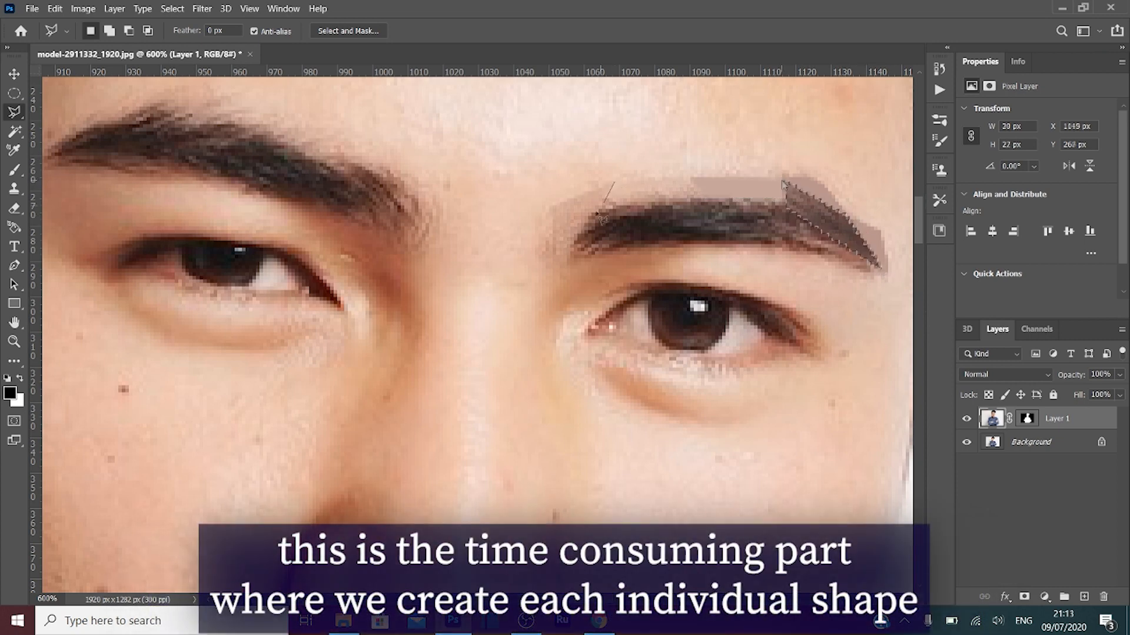
Step: Outline a wedge of about 34 × 11 px above the inner half of the right-hand eyebrow and apply Average blur
click(614, 183)
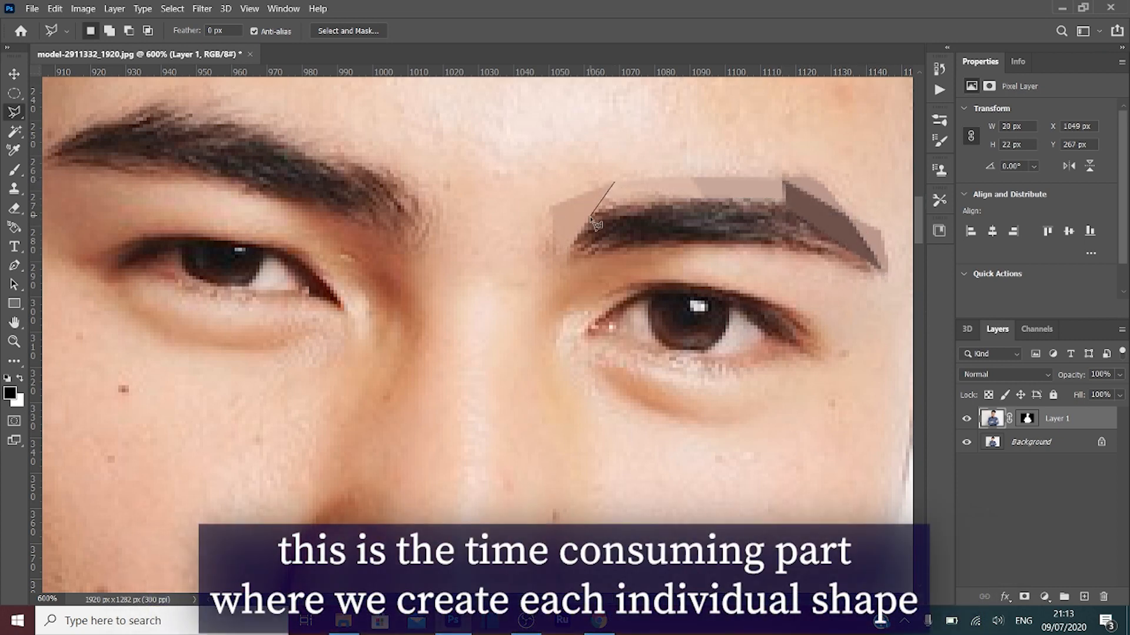
click(591, 217)
double_click(704, 200)
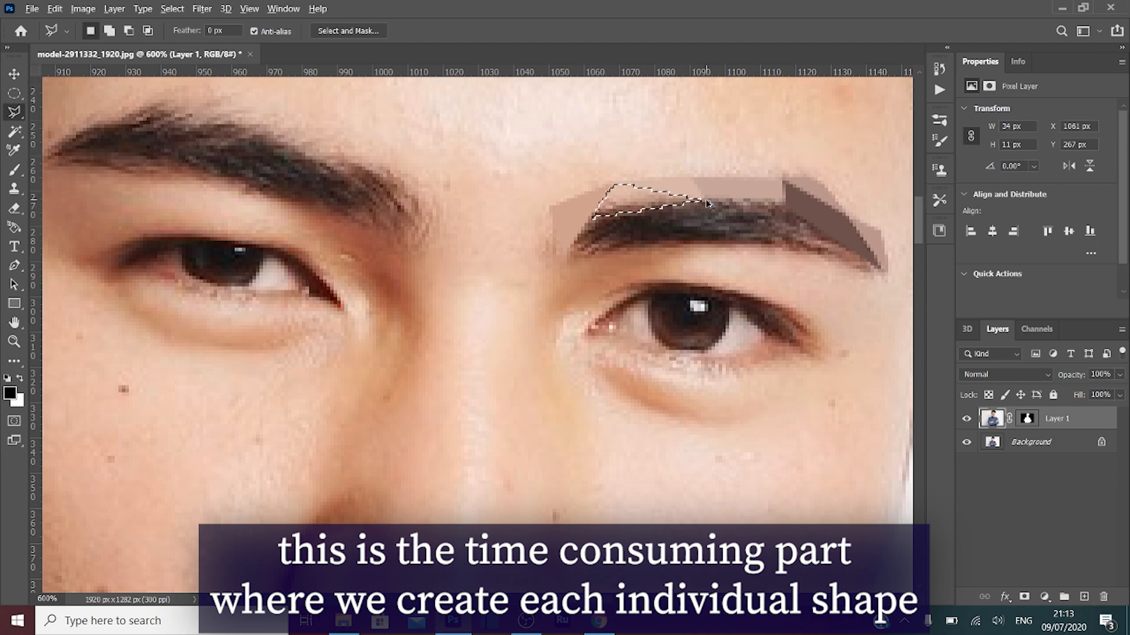
key(ctrl+alt+f)
Step: Outline a triangle of about 25 × 14 px at the inner tip of the right-hand eyebrow and average its colour
click(591, 213)
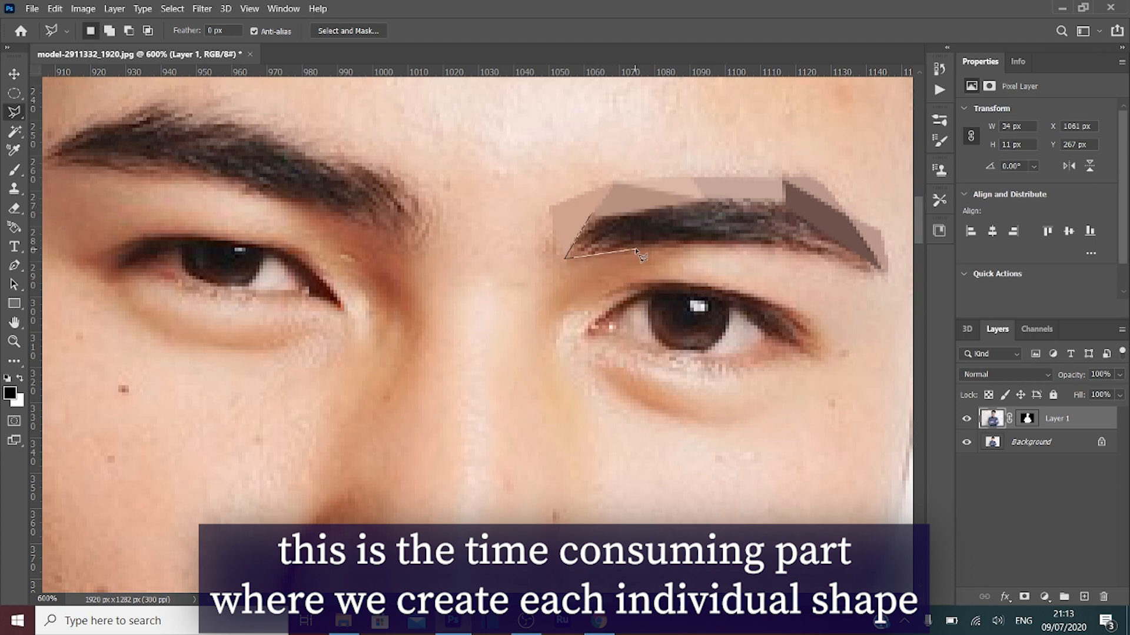
click(593, 216)
key(ctrl+alt+f)
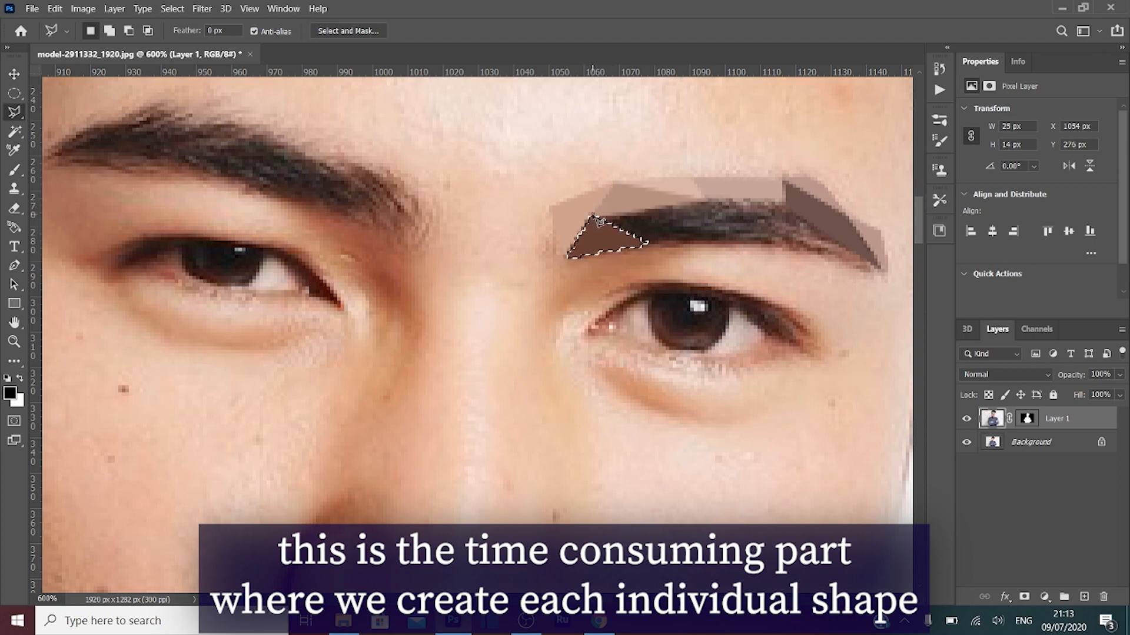
Step: Outline a dark triangle of about 33 × 14 px inside the right-hand eyebrow, beside its inner tip, and average its colour
click(594, 214)
click(705, 201)
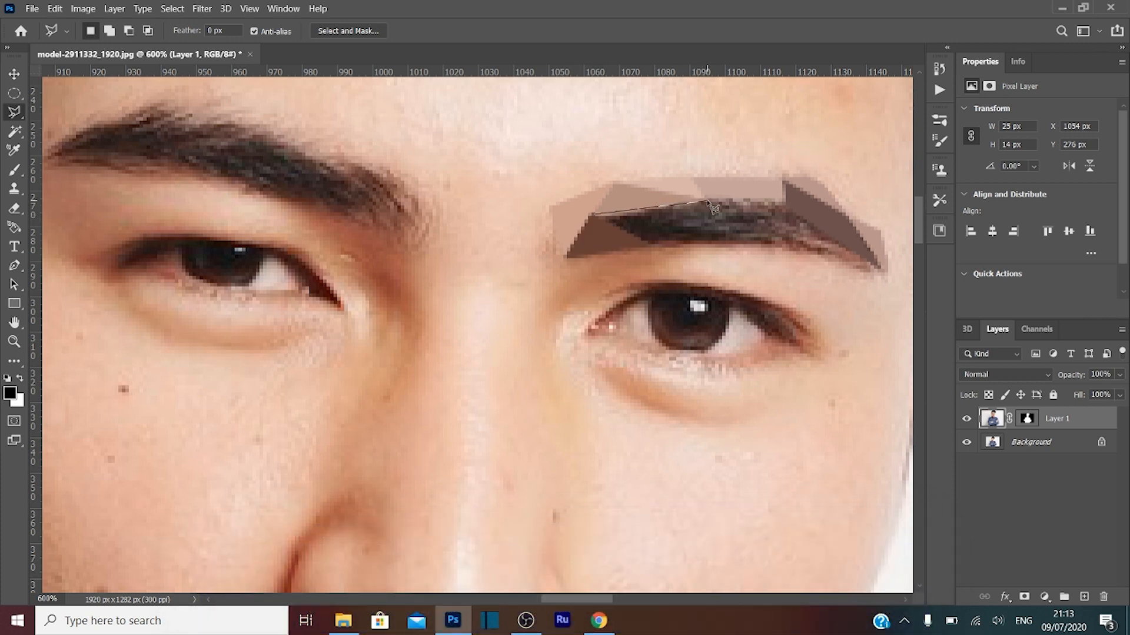
double_click(650, 244)
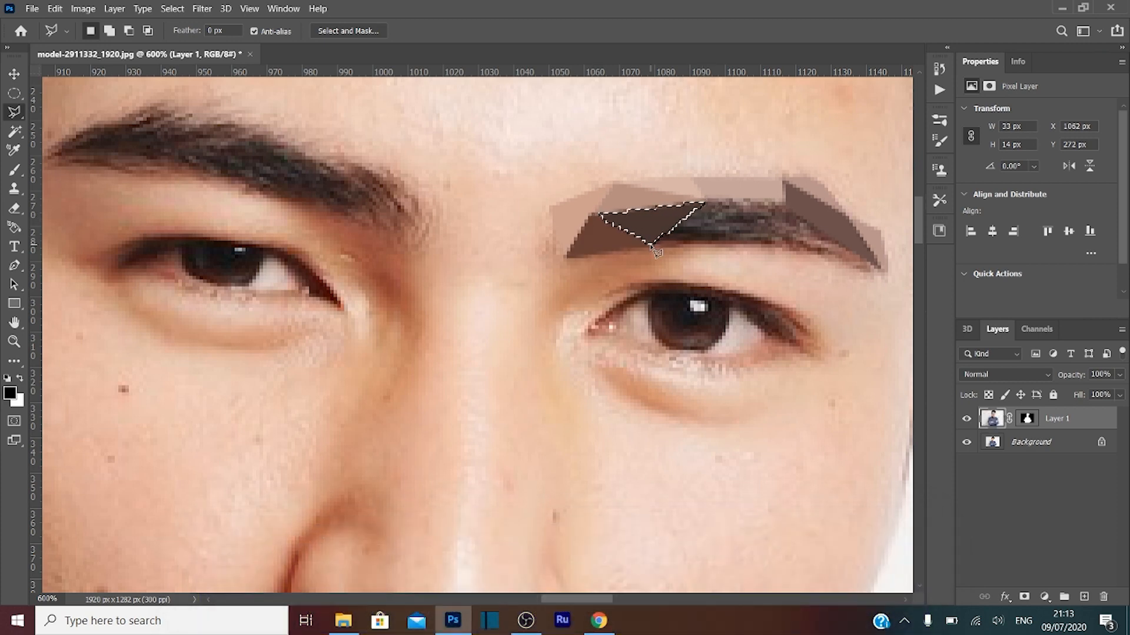
key(ctrl+alt+f)
Step: Apply Average blur to a triangle of about 18 × 12 px below the eyebrow's inner tip and to an adjoining one of about 17 × 16 px
click(706, 201)
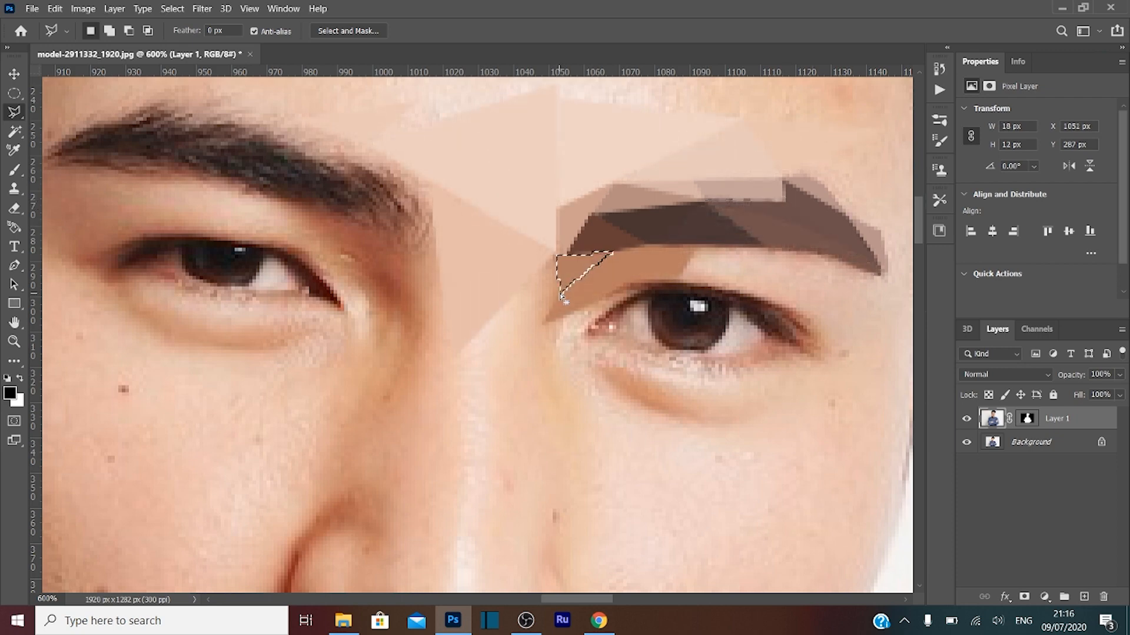
key(ctrl+alt+f)
click(555, 254)
double_click(560, 300)
key(ctrl+alt+f)
Step: Outline a downward-pointing triangle of about 16 × 28 px on the nose bridge beside the right-hand eye and apply Average blur
click(509, 304)
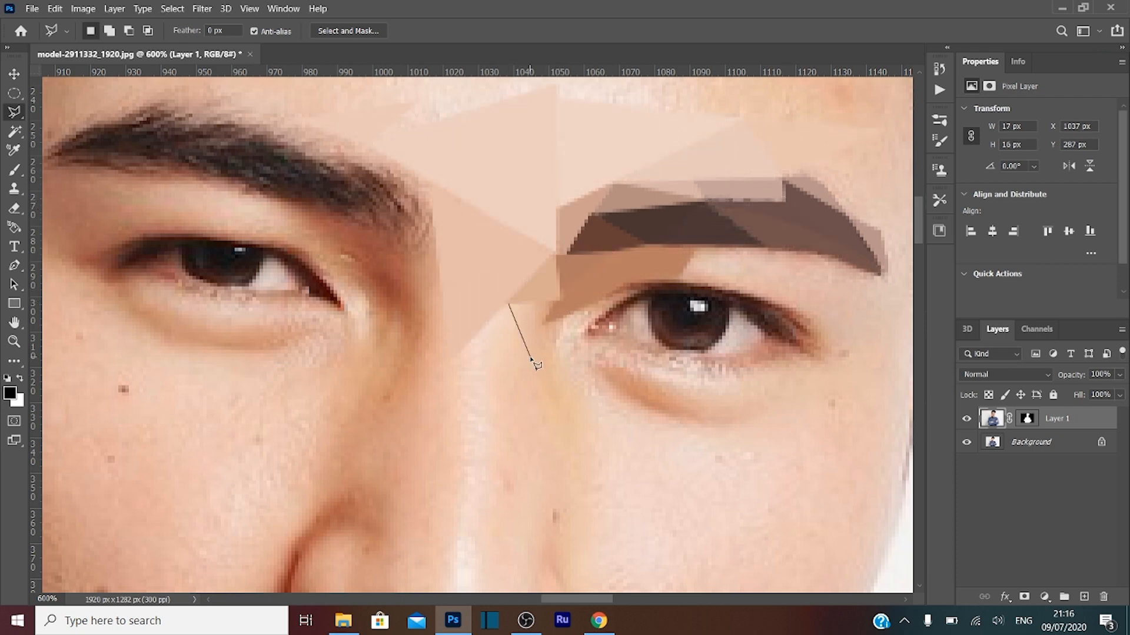
key(ctrl+alt+f)
click(557, 301)
double_click(505, 301)
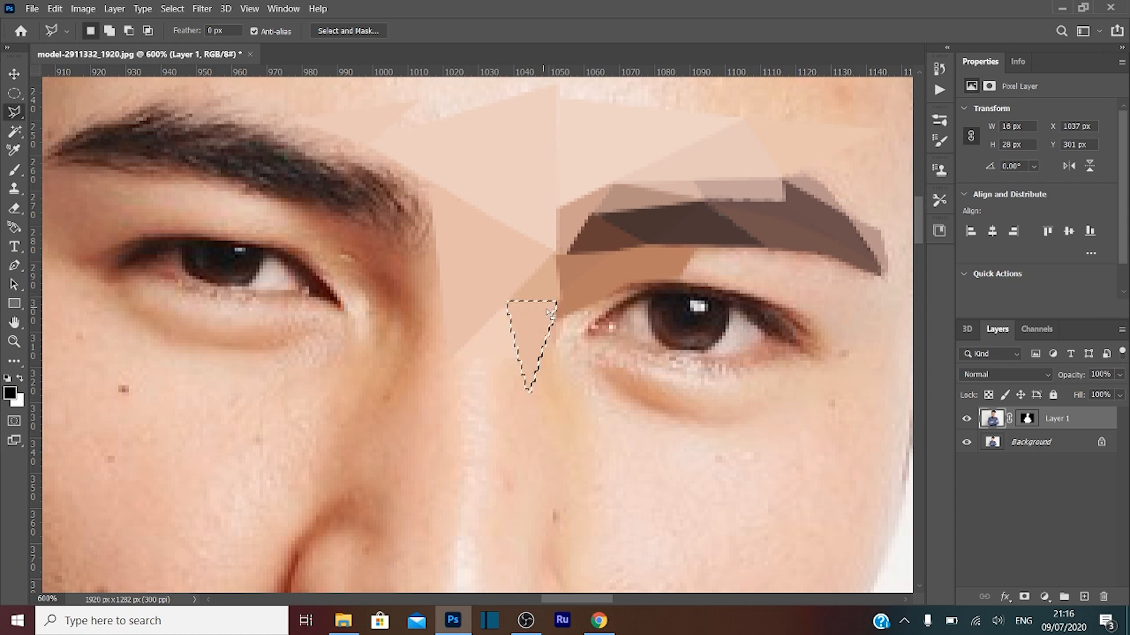
key(ctrl+alt+f)
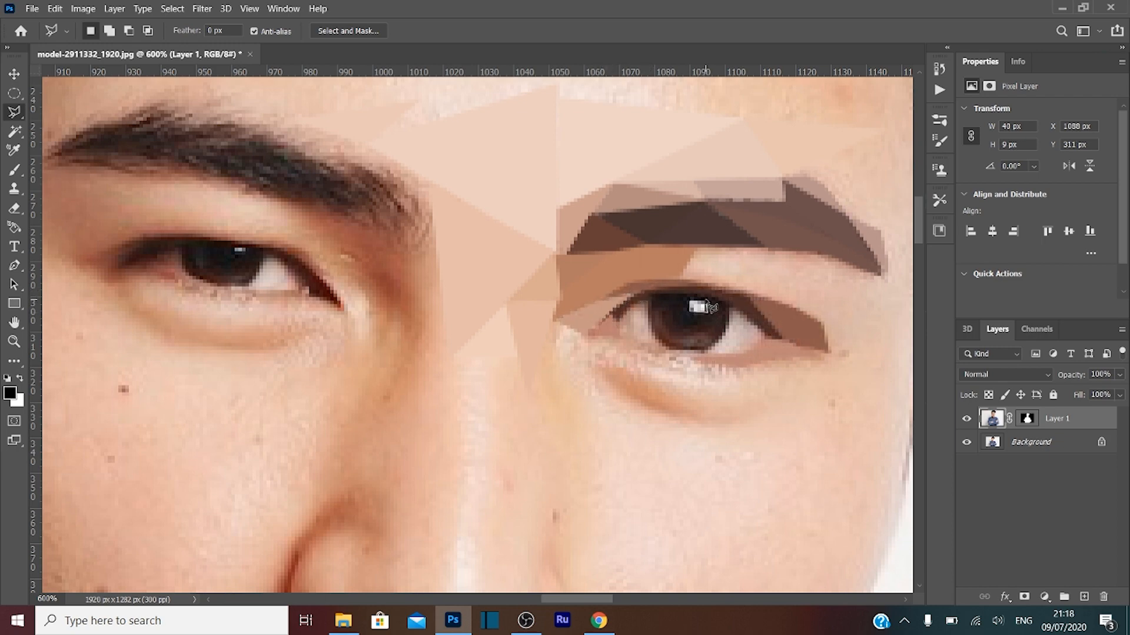
Step: Average the right-hand eye's catchlight as a polygon of about 6 × 5 px and the surrounding iris as one of about 25 × 18 px
double_click(706, 302)
key(ctrl+alt+f)
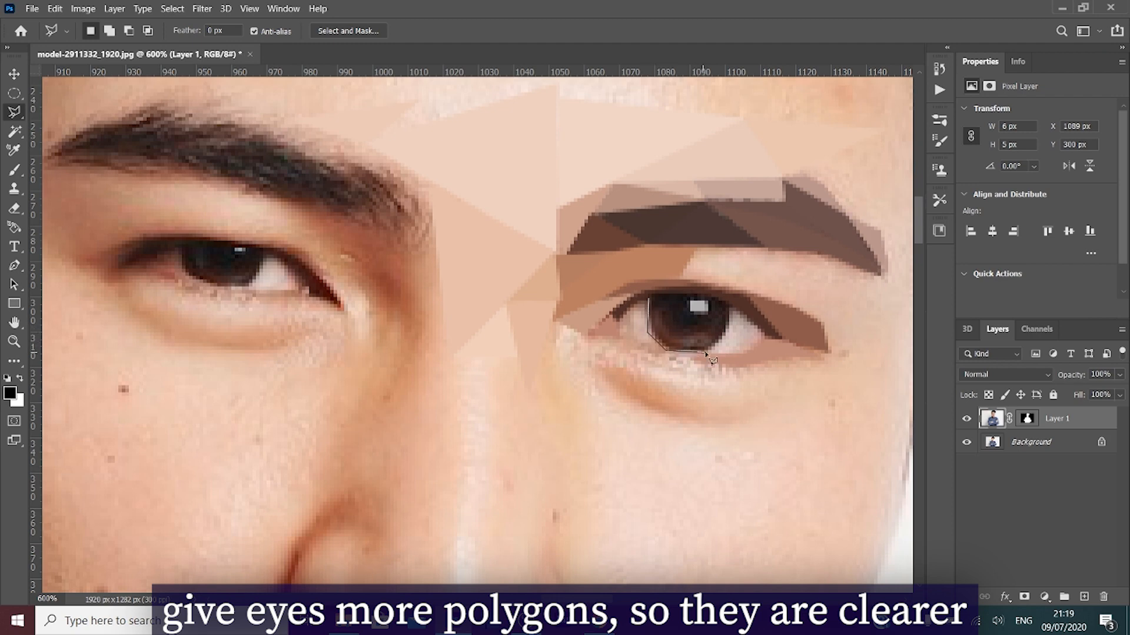
click(729, 303)
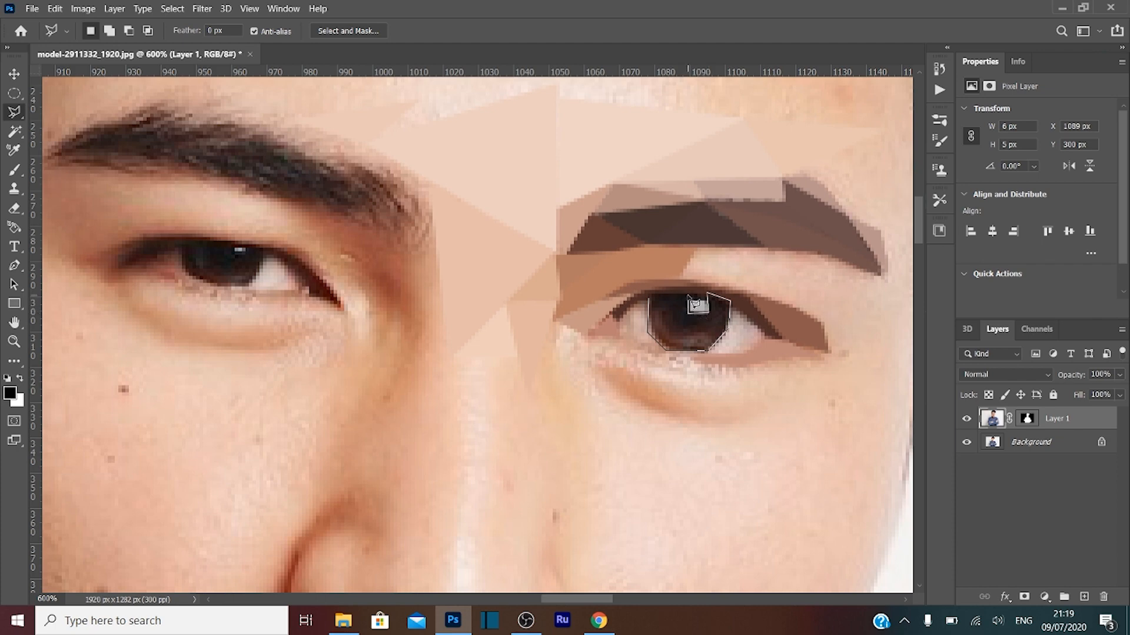
click(648, 299)
key(ctrl+alt+f)
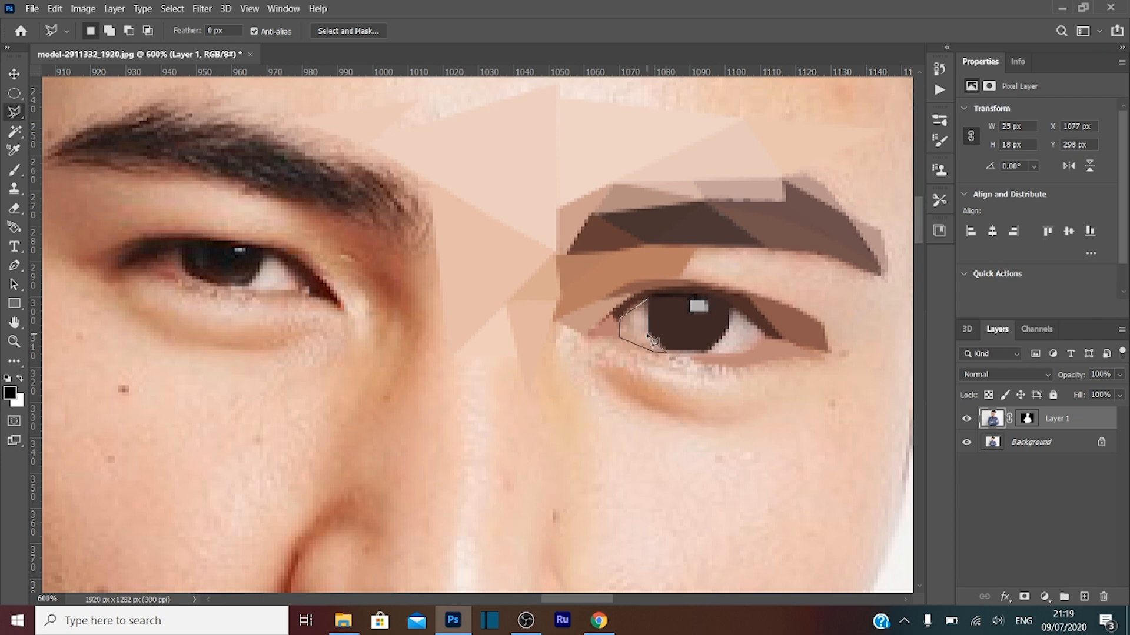
Step: Average the eye whites on both sides of the iris as polygons of about 15 × 16 px and 20 × 14 px
click(648, 299)
key(ctrl+alt+f)
click(729, 308)
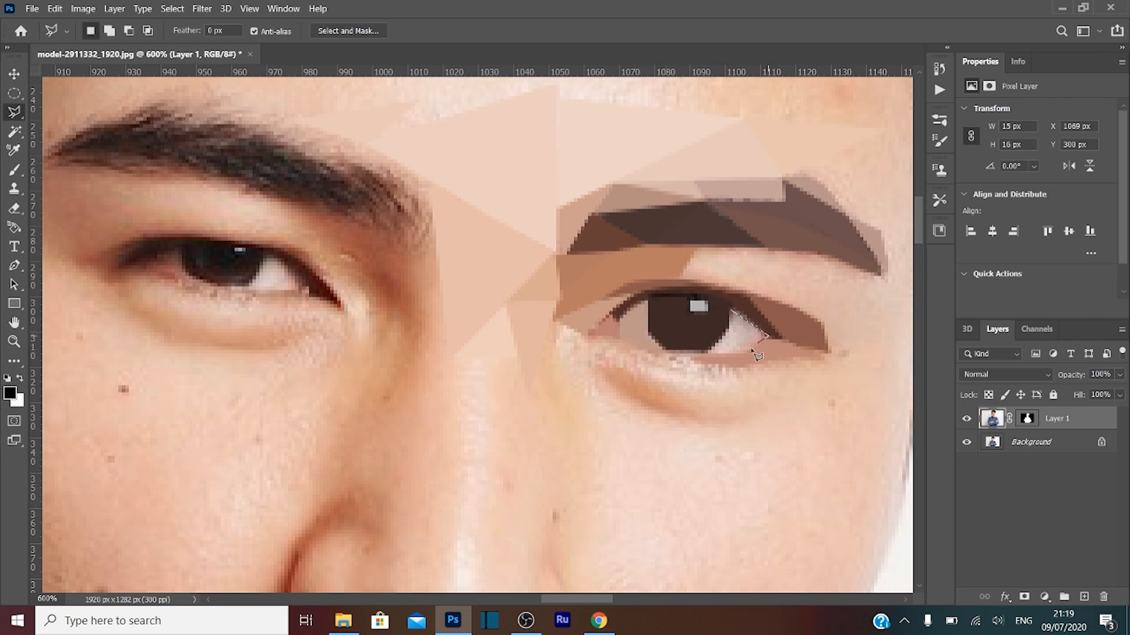
click(729, 309)
key(ctrl+alt+f)
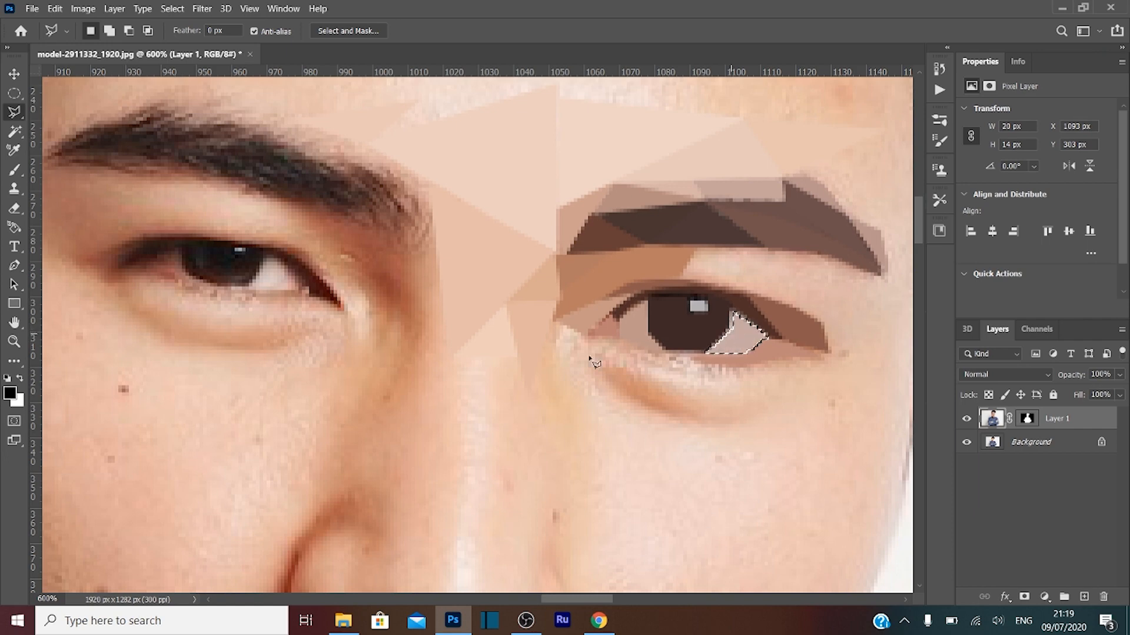
Step: Outline a patch below the eye's inner corner, and average a patch of about 62 × 35 px between the nostril and upper lip
click(587, 337)
double_click(553, 333)
double_click(383, 448)
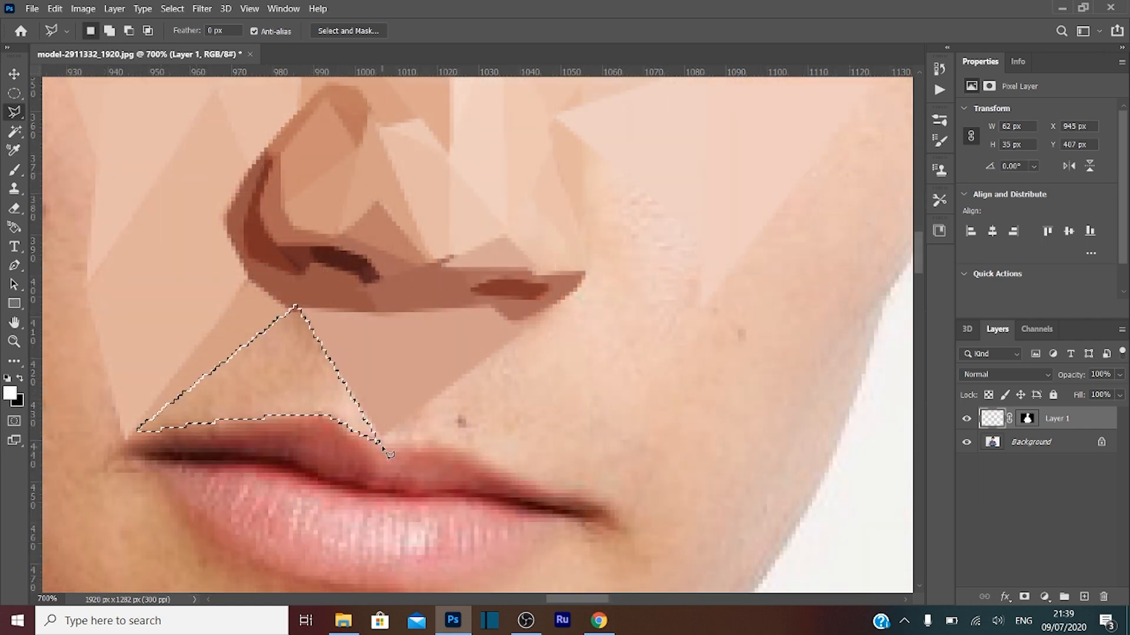
key(ctrl+alt+f)
Step: Outline a triangle from the upper lip's centre to the nose base and out to the right-hand cheek, apply Average blur, and deselect
click(383, 434)
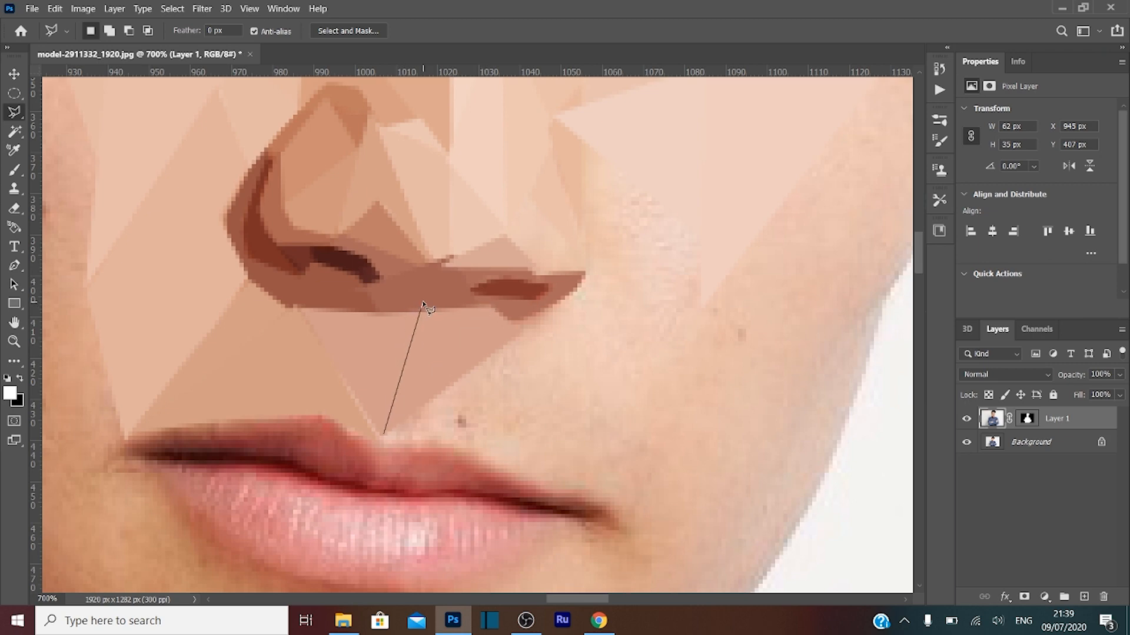
click(422, 304)
double_click(601, 364)
key(ctrl+alt+f)
key(ctrl+d)
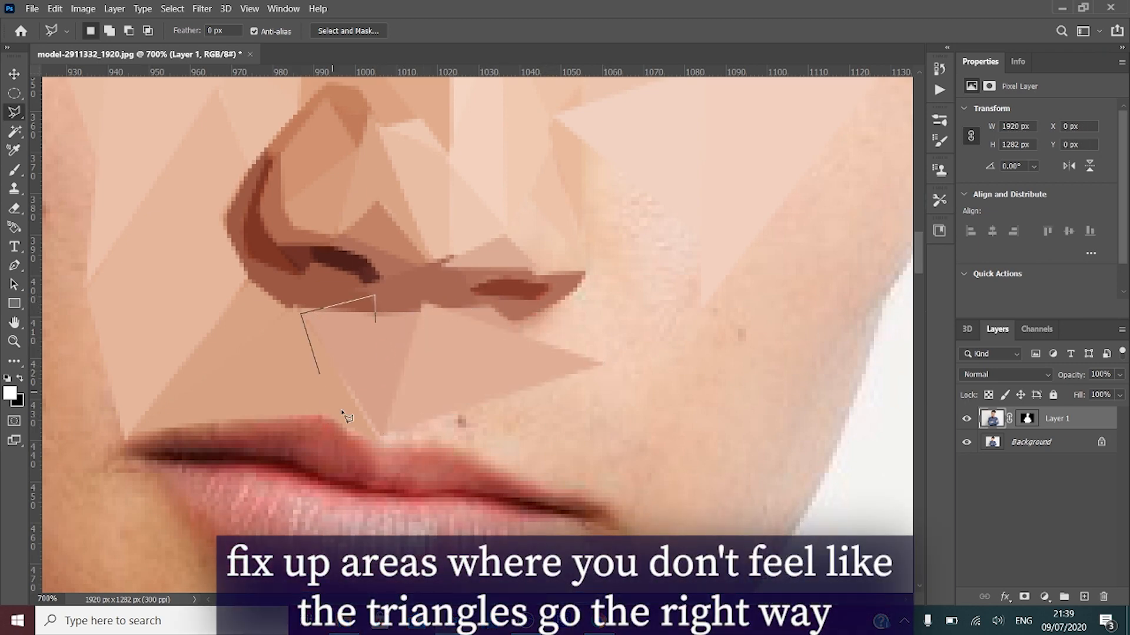
Step: Average the colour of a polygon of about 19 × 37 px and a neighbouring triangle between the nose base and upper lip's centre
double_click(379, 445)
key(ctrl+alt+f)
key(ctrl+d)
click(384, 439)
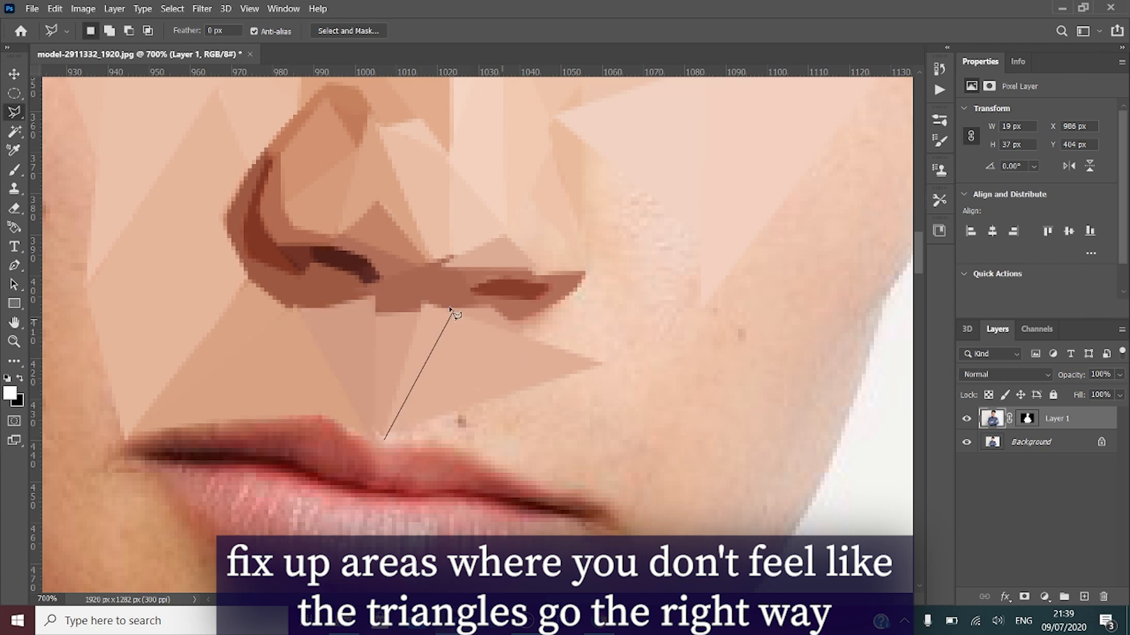
double_click(445, 439)
key(ctrl+alt+f)
key(ctrl+d)
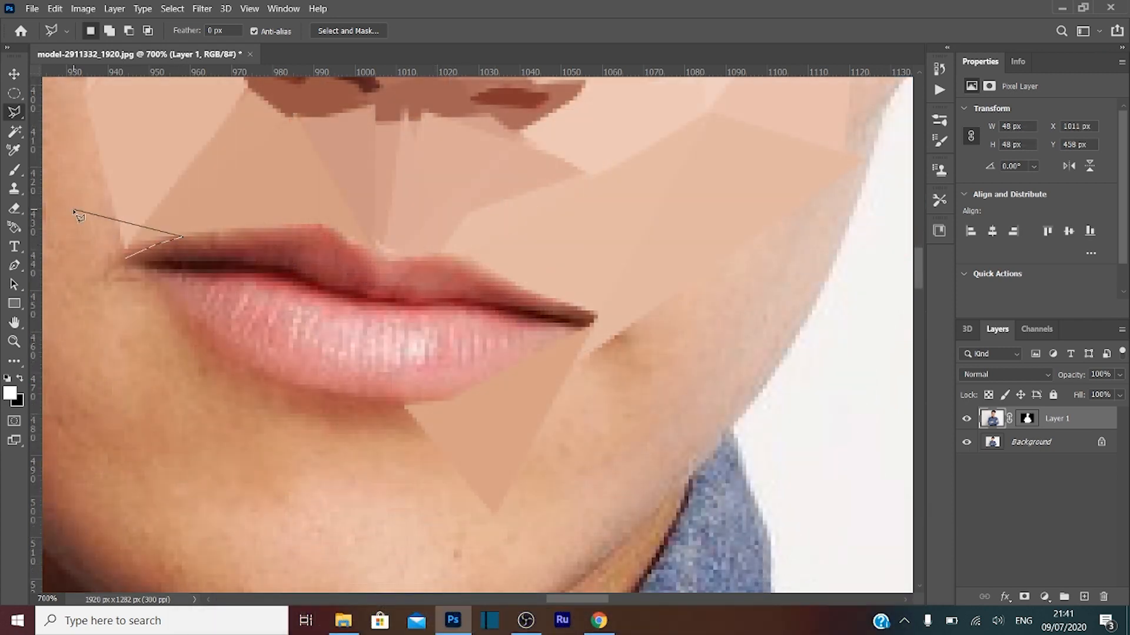
Step: Average a patch of about 28 × 13 px above the left-hand mouth corner and one of about 70 × 44 px under the lower lip
double_click(73, 209)
key(ctrl+alt+f)
click(128, 259)
click(197, 332)
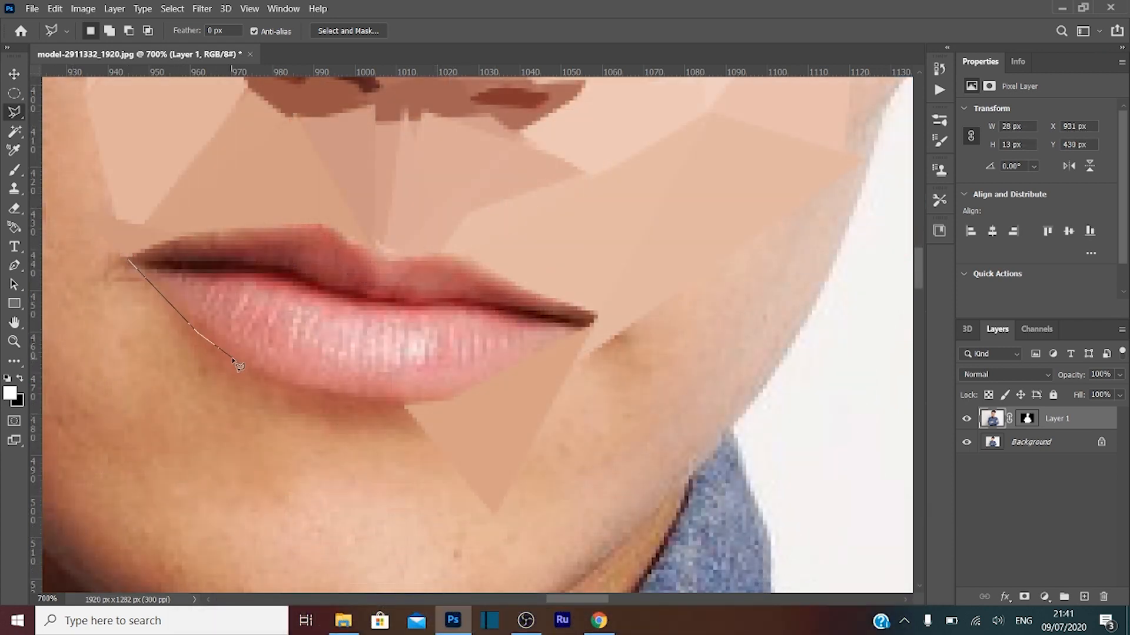
click(346, 433)
click(264, 417)
click(147, 324)
click(128, 264)
Step: Outline a patch of about 50 × 60 px running from the left-hand mouth corner down to the chin and apply Average blur
click(127, 263)
click(71, 320)
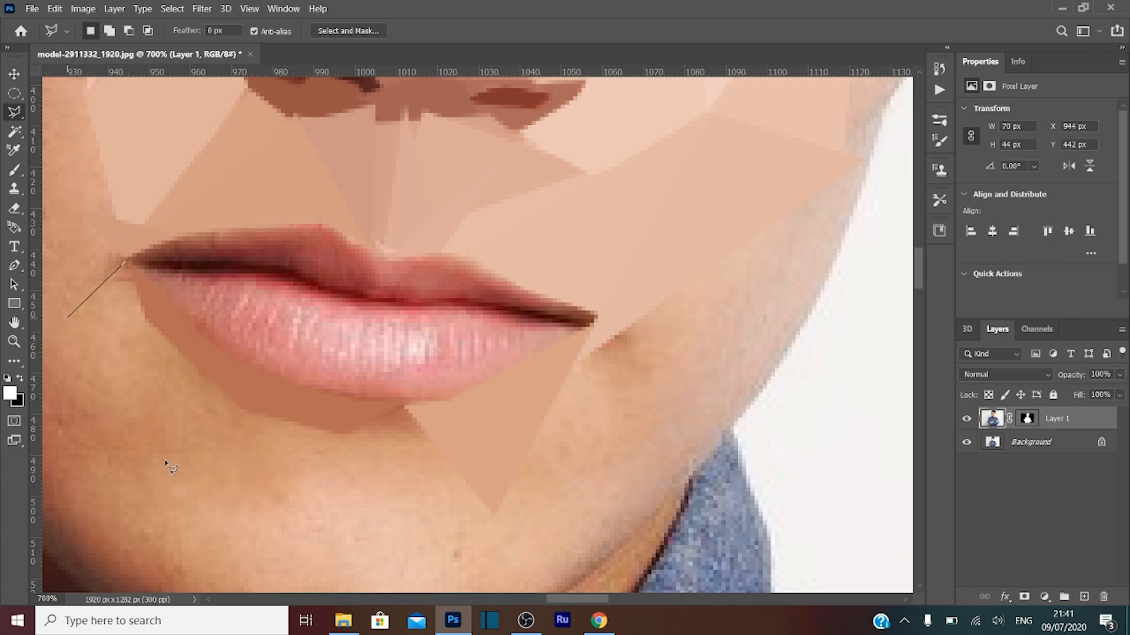
click(193, 499)
double_click(269, 415)
key(ctrl+alt+f)
Step: Average two triangles on the chin below the lower lip, about 55 × 29 px and 74 × 26 px
click(273, 416)
click(403, 406)
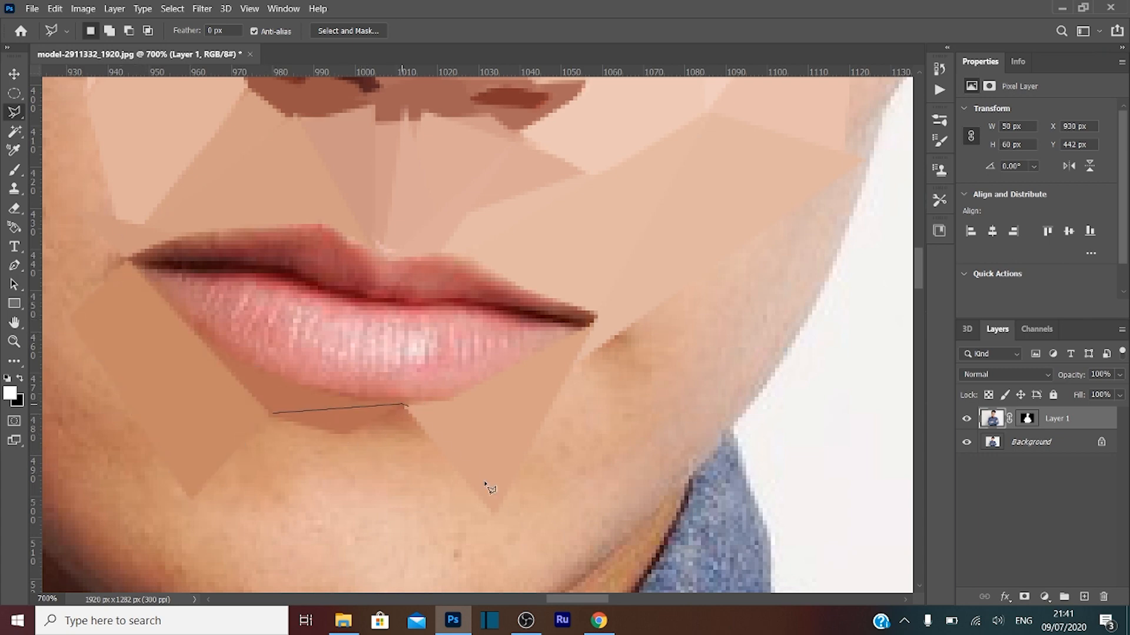
double_click(497, 518)
key(ctrl+alt+f)
click(194, 501)
click(496, 516)
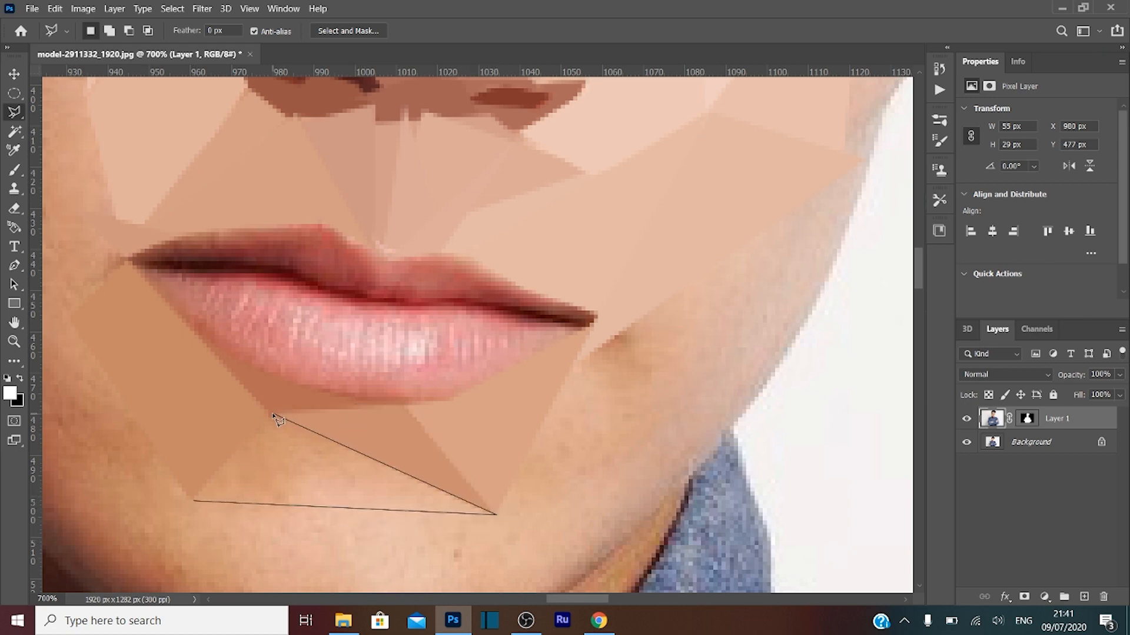
double_click(269, 415)
key(ctrl+alt+f)
Step: Average two triangles along the right-hand jaw beyond the mouth corner, about 70 × 91 px and 41 × 46 px
click(576, 360)
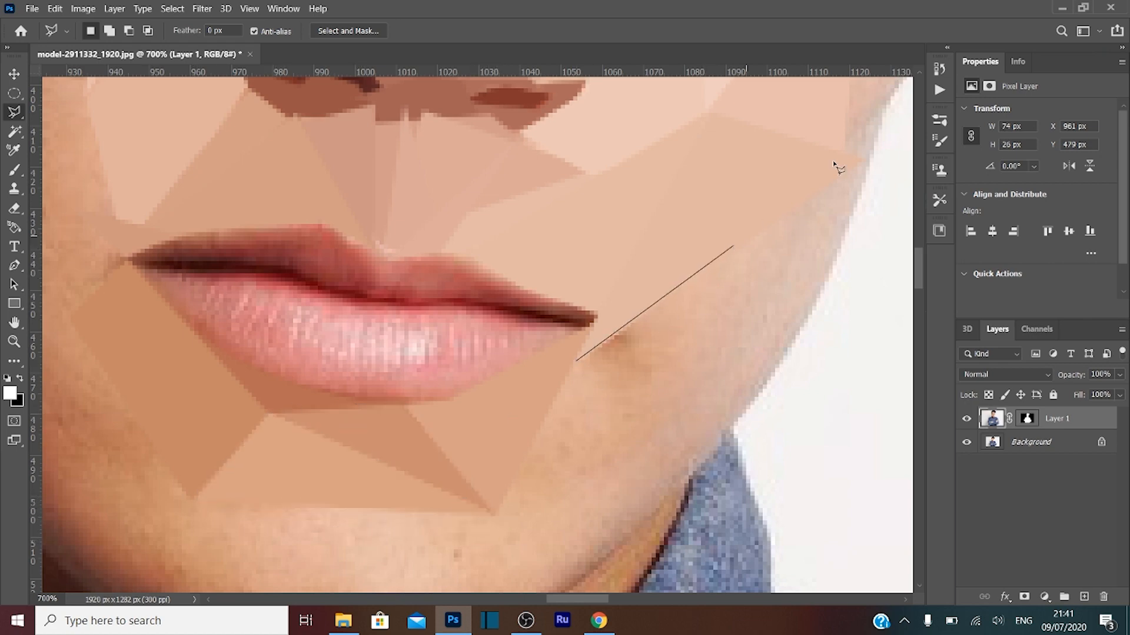
click(861, 160)
double_click(635, 532)
key(ctrl+alt+f)
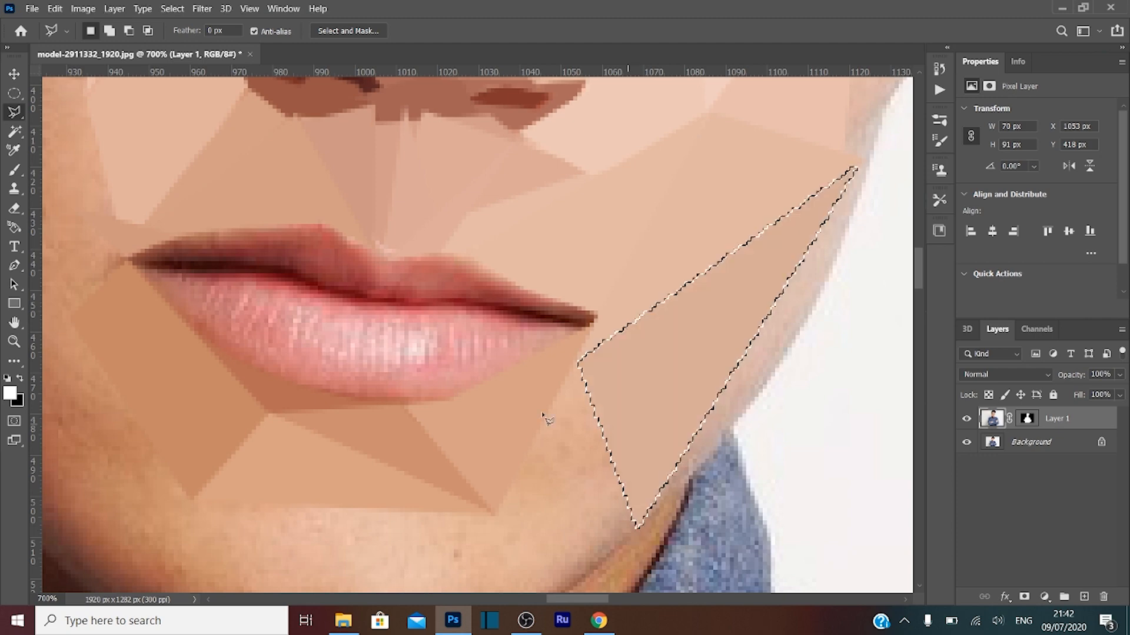
click(577, 364)
click(480, 541)
double_click(630, 528)
key(ctrl+alt+f)
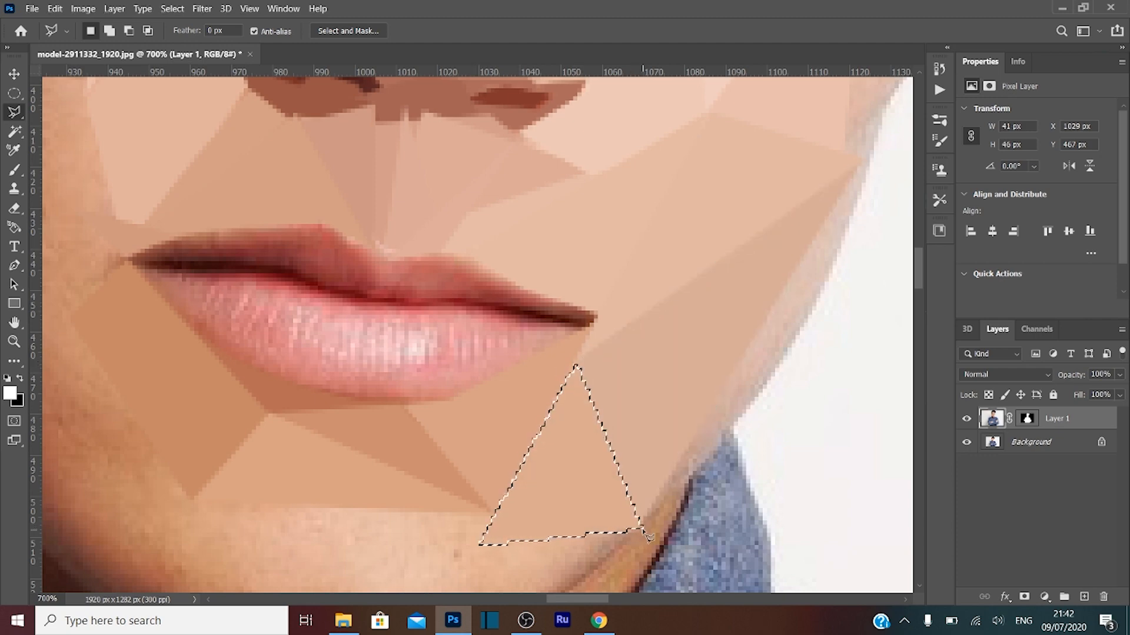
Step: Average the upper lip in two halves, the right-hand one as a polygon of about 66 × 25 px
click(426, 293)
key(Escape)
click(327, 224)
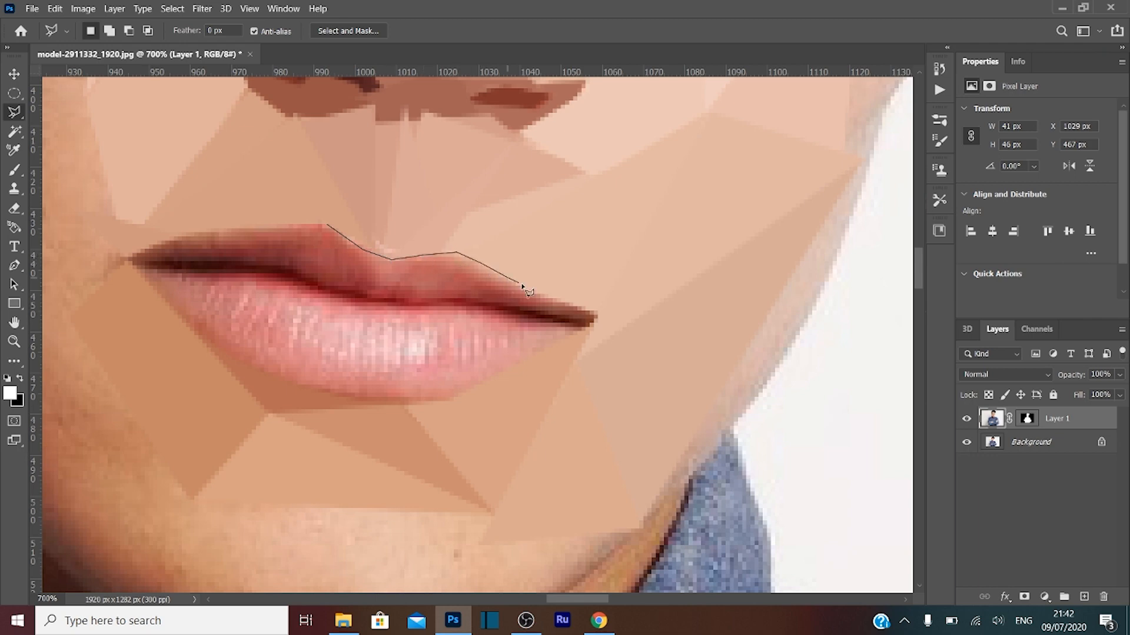
click(553, 323)
double_click(357, 307)
key(ctrl+alt+f)
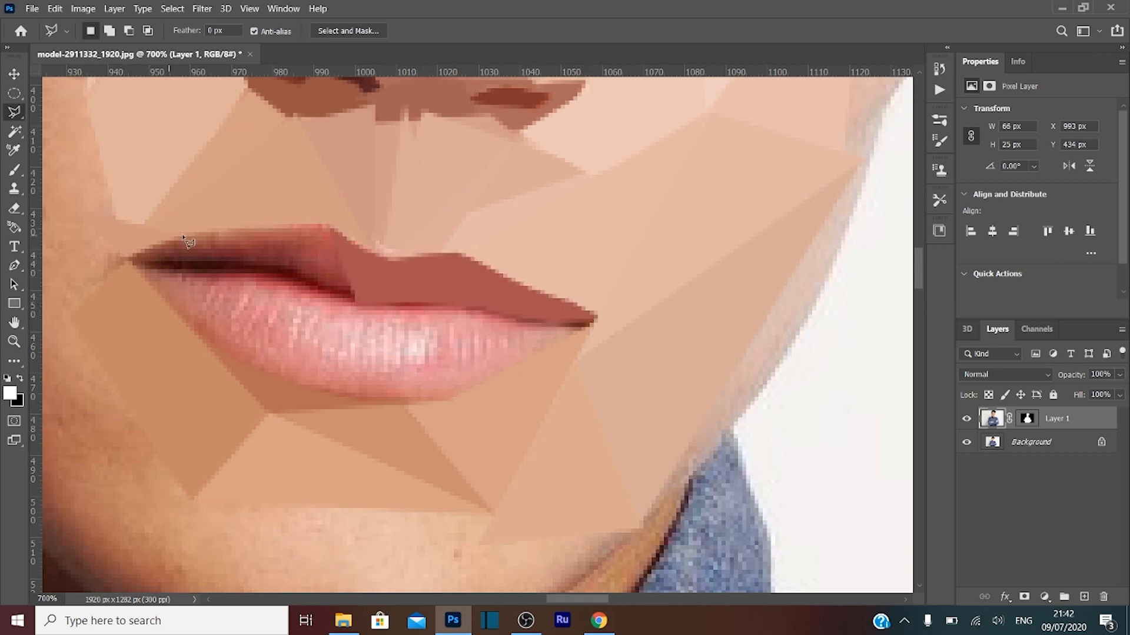
click(130, 257)
click(194, 230)
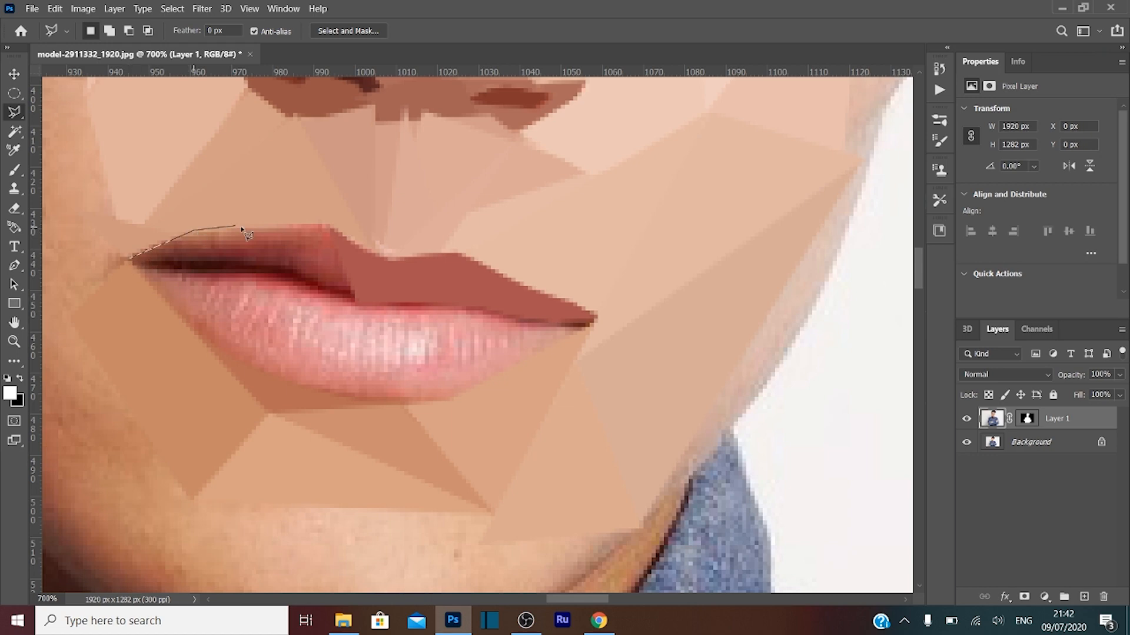
double_click(357, 307)
key(ctrl+alt+f)
Step: Outline the left-hand corner of the lower lip as a polygon and apply Average blur
click(188, 318)
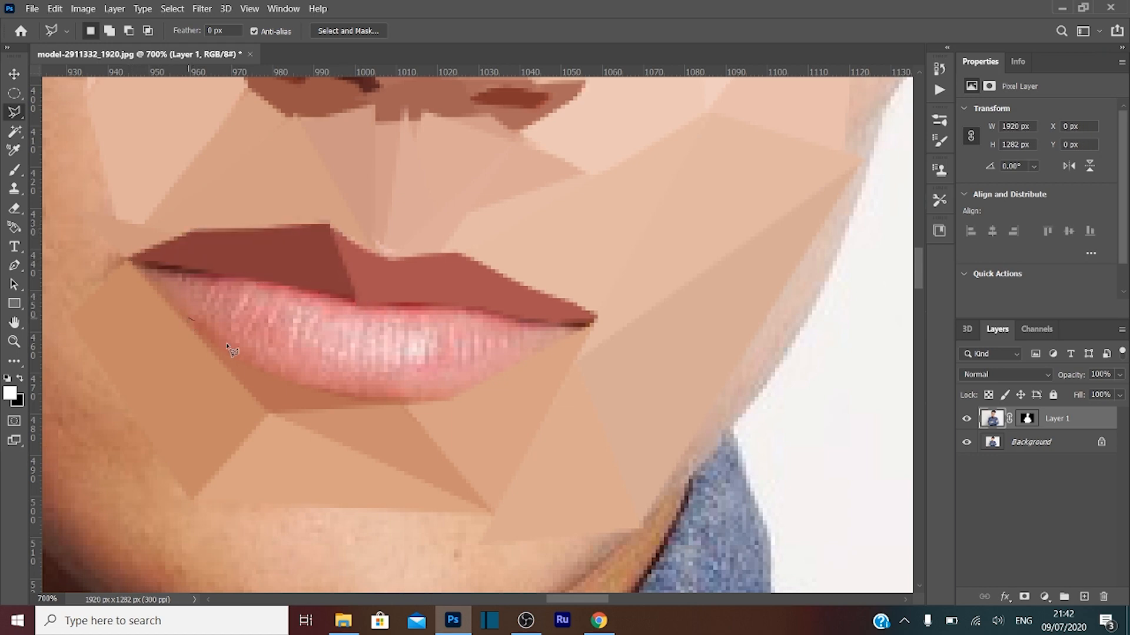
click(135, 265)
double_click(259, 281)
key(ctrl+alt+f)
Step: Outline the lower lip's central area from its bottom edge up to the mouth line and apply Average blur
click(188, 320)
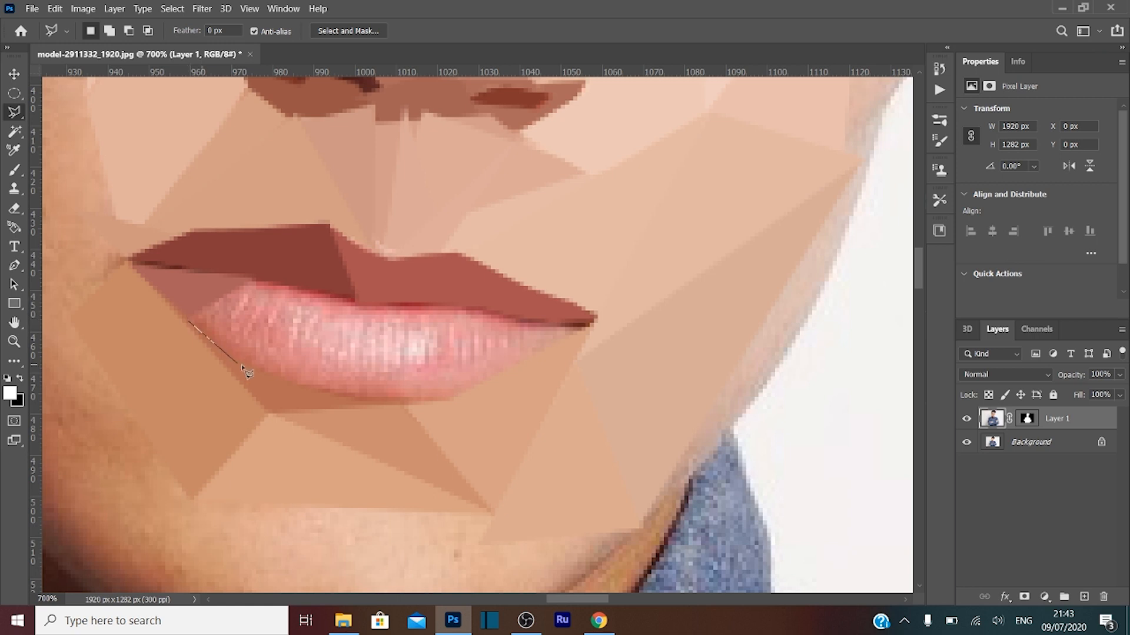
click(253, 363)
click(300, 381)
click(327, 388)
click(347, 393)
click(440, 306)
click(351, 300)
double_click(294, 288)
key(ctrl+alt+f)
click(438, 306)
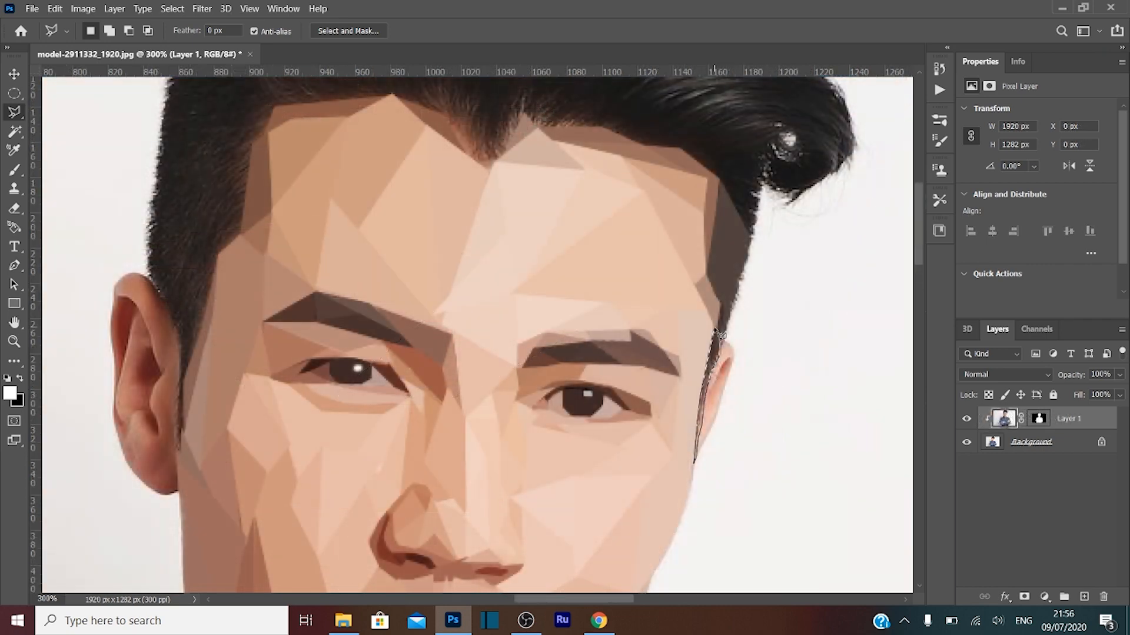
Step: Average the thin dark hair strip in front of the right-hand ear and deselect it
click(719, 335)
key(ctrl+alt+f)
key(ctrl+d)
Step: Average the right-hand ear as polygons of about 18 × 31 px at its tip and 22 × 57 px below
click(735, 354)
key(ctrl+alt+f)
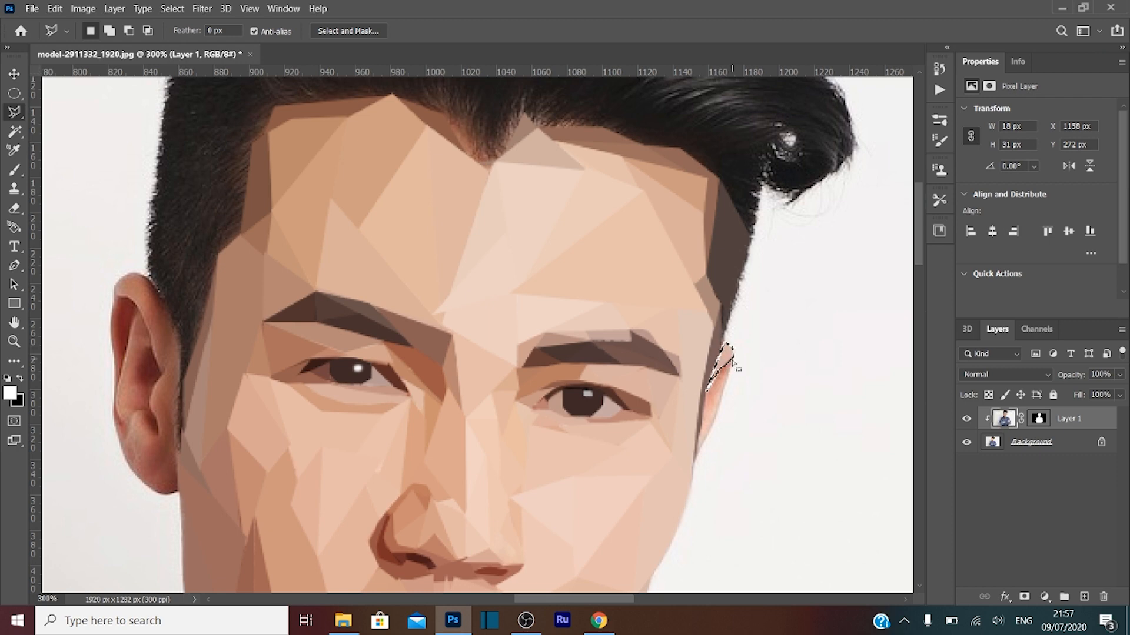
key(ctrl+d)
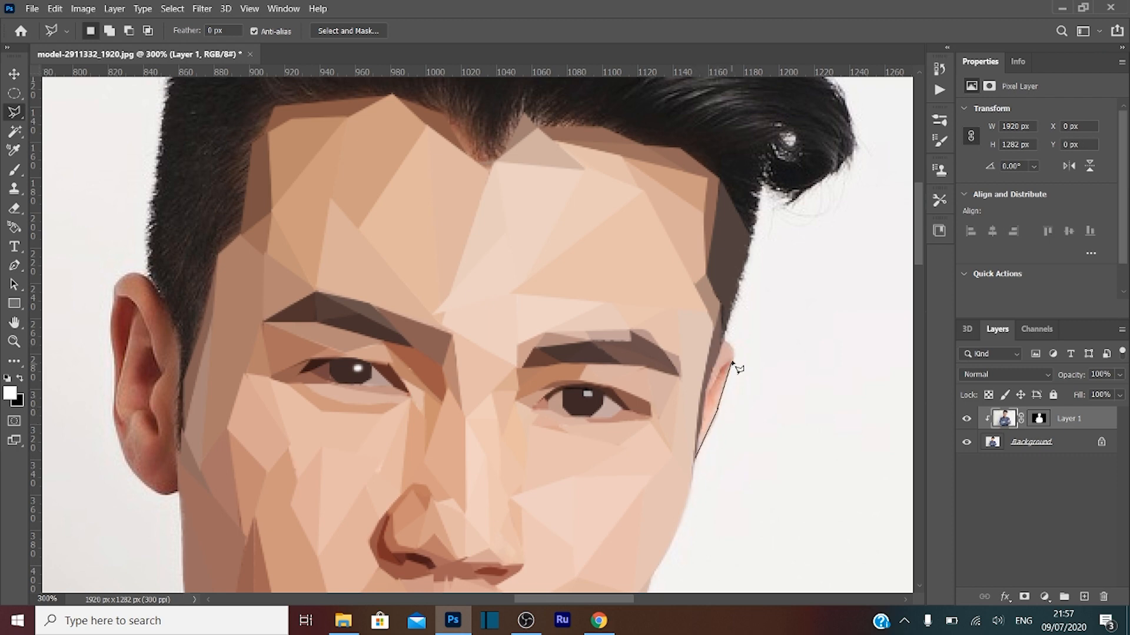
click(704, 396)
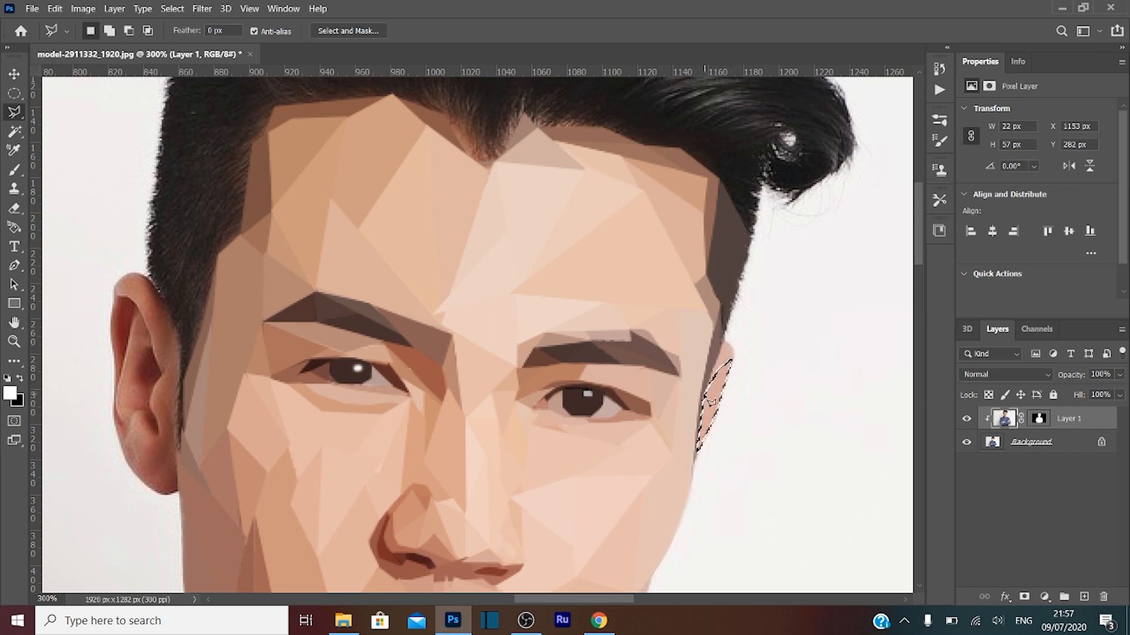
key(ctrl+alt+f)
key(ctrl+d)
Step: Average a hairline patch of about 28 × 26 px beside the widow's peak and a left-hand temple patch of about 31 × 75 px
click(447, 116)
double_click(469, 162)
key(ctrl+alt+f)
click(222, 148)
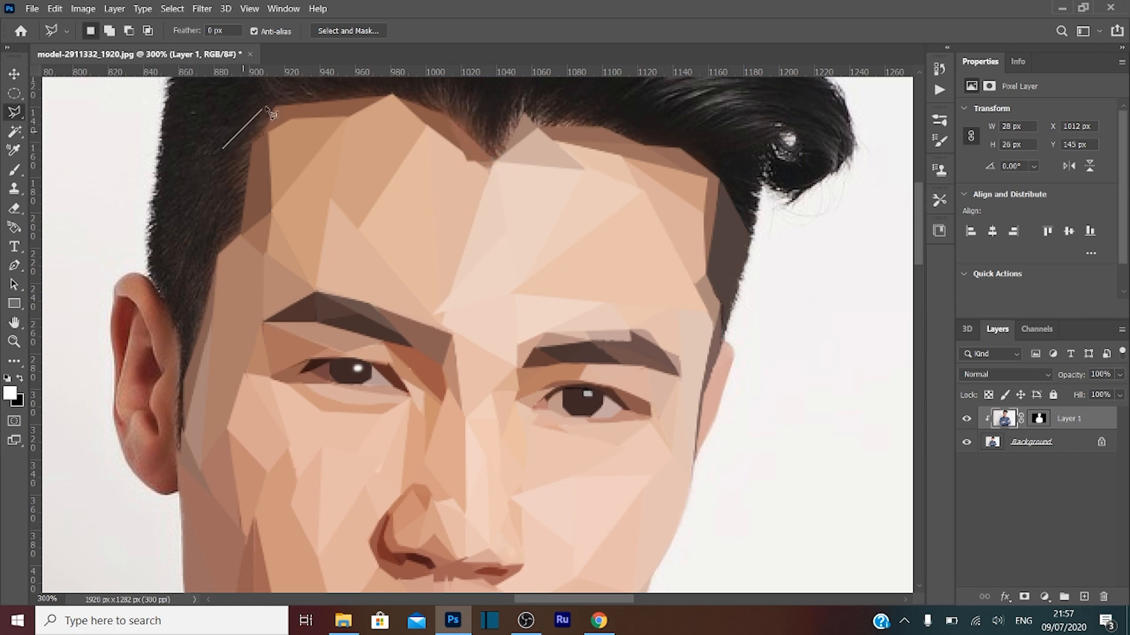
click(268, 109)
double_click(244, 235)
key(ctrl+alt+f)
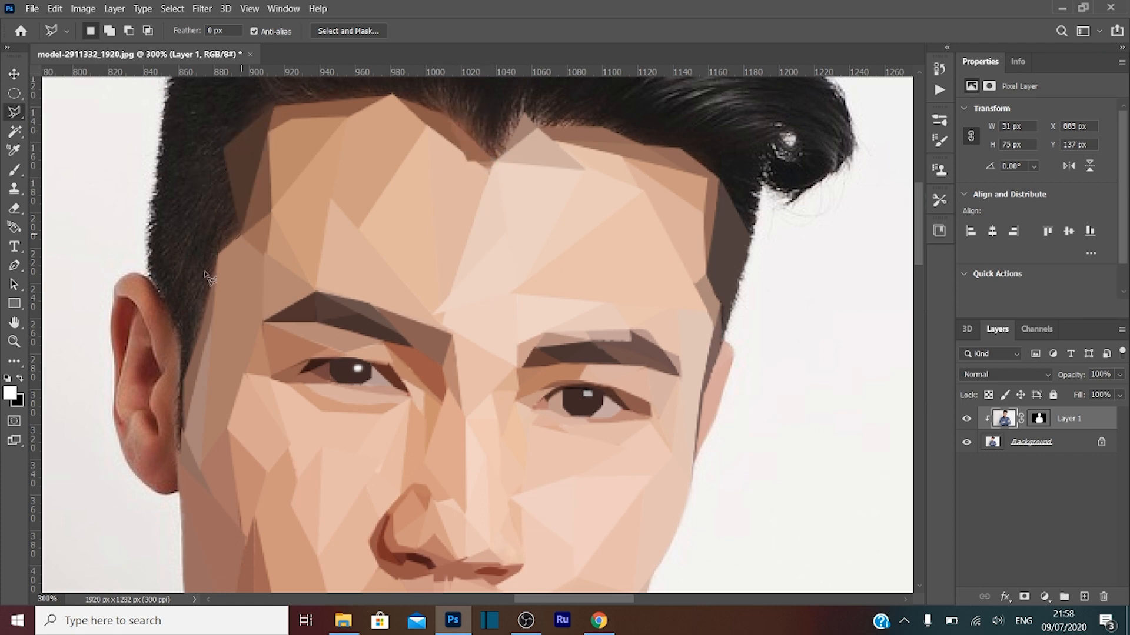
Step: Average a hair wedge beside the left-hand temple and the sideburn in front of the ear as a polygon of about 39 × 106 px
click(191, 280)
double_click(223, 151)
key(ctrl+alt+f)
key(ctrl+d)
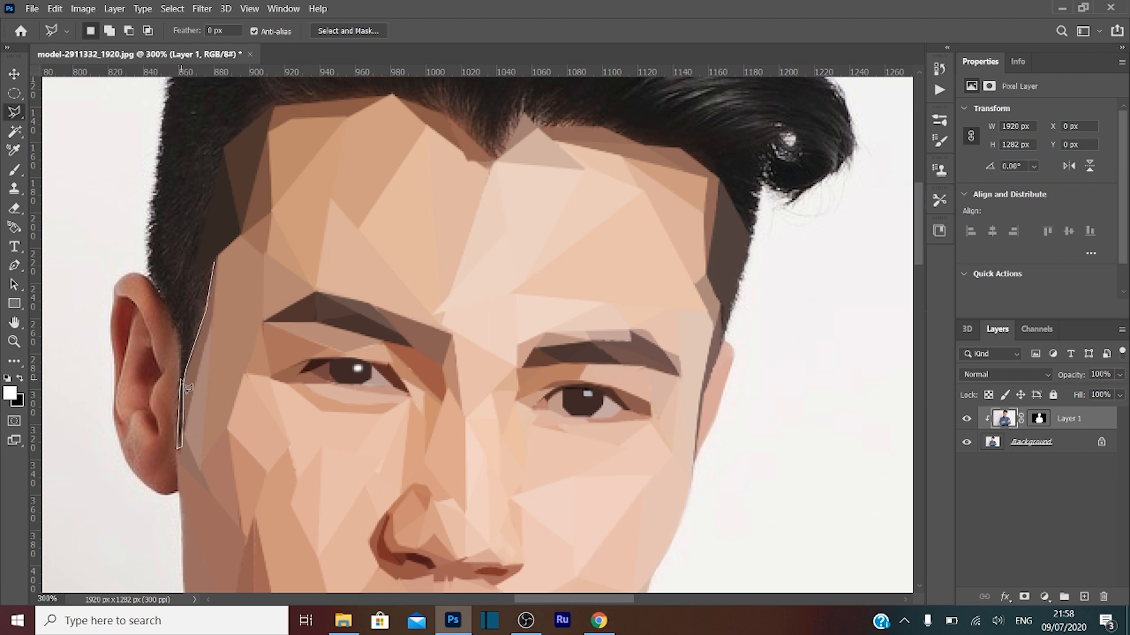
double_click(148, 271)
key(ctrl+alt+f)
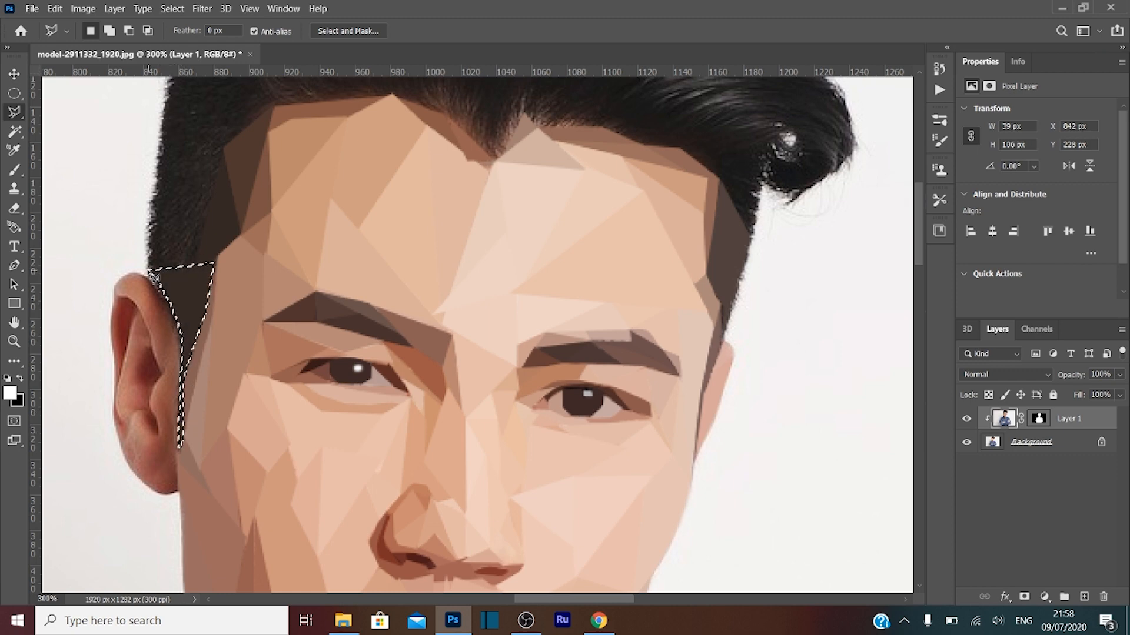
key(ctrl+d)
Step: Average two hair triangles above the left-hand ear, about 28 × 56 px and 45 × 94 px
click(148, 271)
click(156, 177)
double_click(195, 263)
key(ctrl+alt+f)
key(ctrl+d)
click(222, 151)
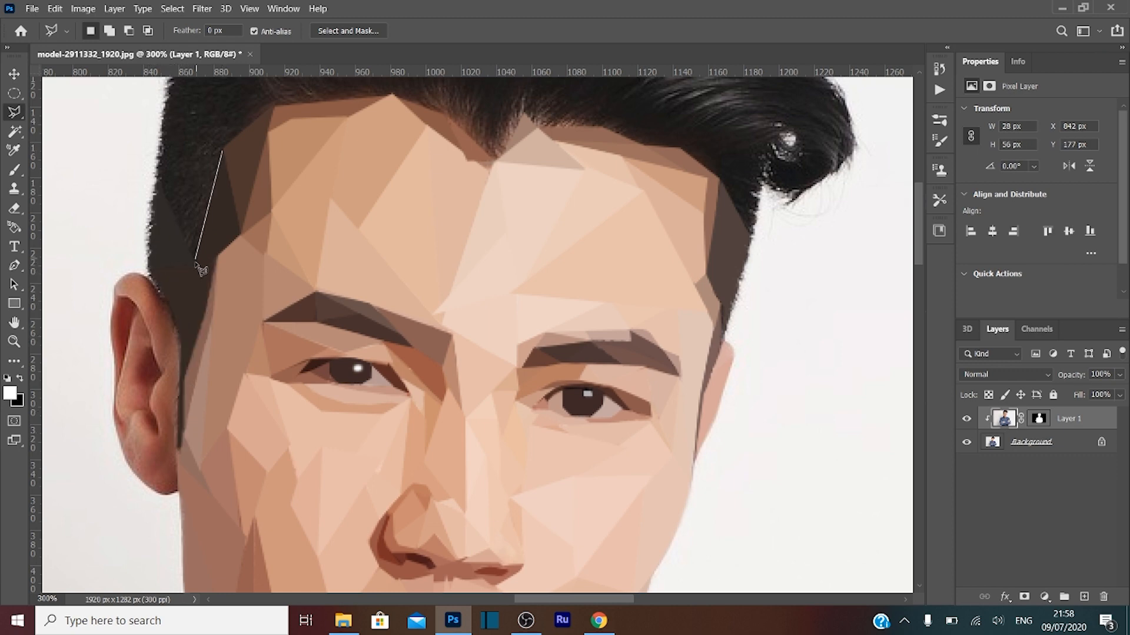
double_click(148, 270)
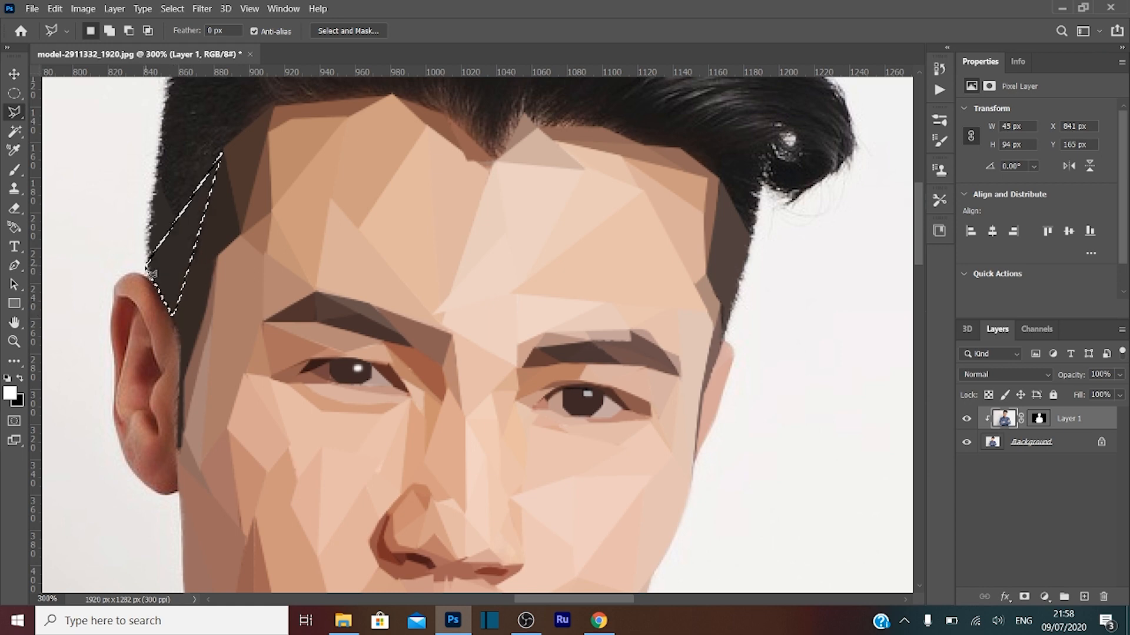
key(ctrl+alt+f)
key(ctrl+d)
Step: Outline a side-hair patch of about 58 × 101 px reaching up to the left-hand hairline, apply Average blur, and deselect
click(175, 219)
click(156, 175)
click(254, 107)
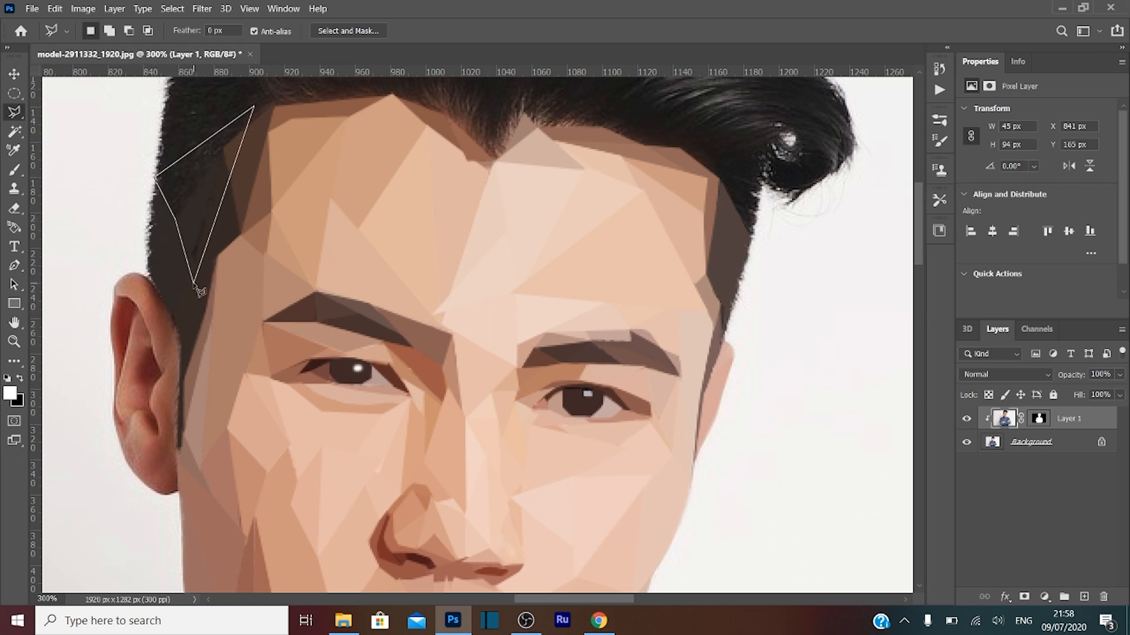
double_click(201, 290)
key(ctrl+alt+f)
key(ctrl+d)
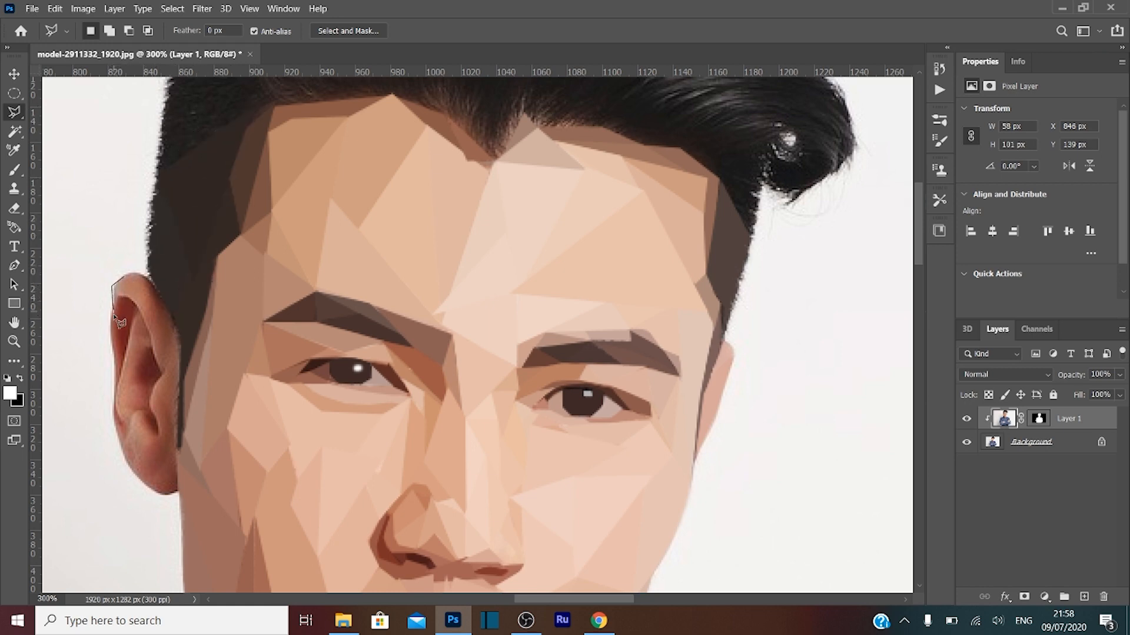
Step: Average a patch on the upper part of the left-hand ear and start outlining another where the ear meets the hair
double_click(167, 303)
key(ctrl+alt+f)
key(ctrl+d)
click(148, 275)
click(169, 313)
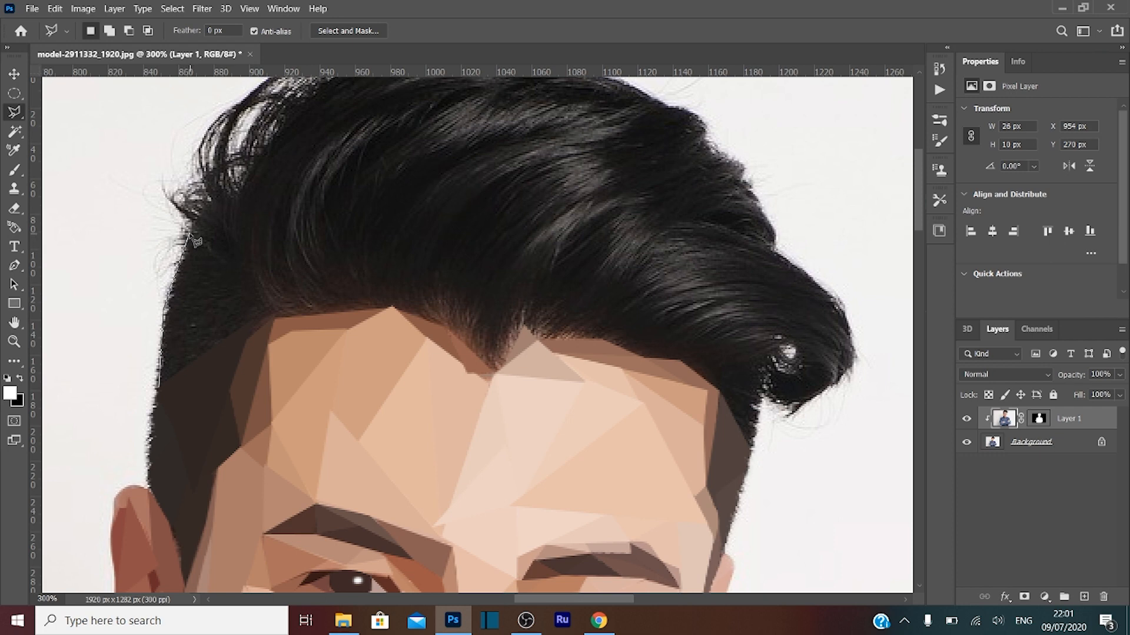
Step: Average a side-hair patch of about 51 × 88 px and a patch of about 56 × 39 px along the left-hand hairline
click(245, 273)
double_click(159, 387)
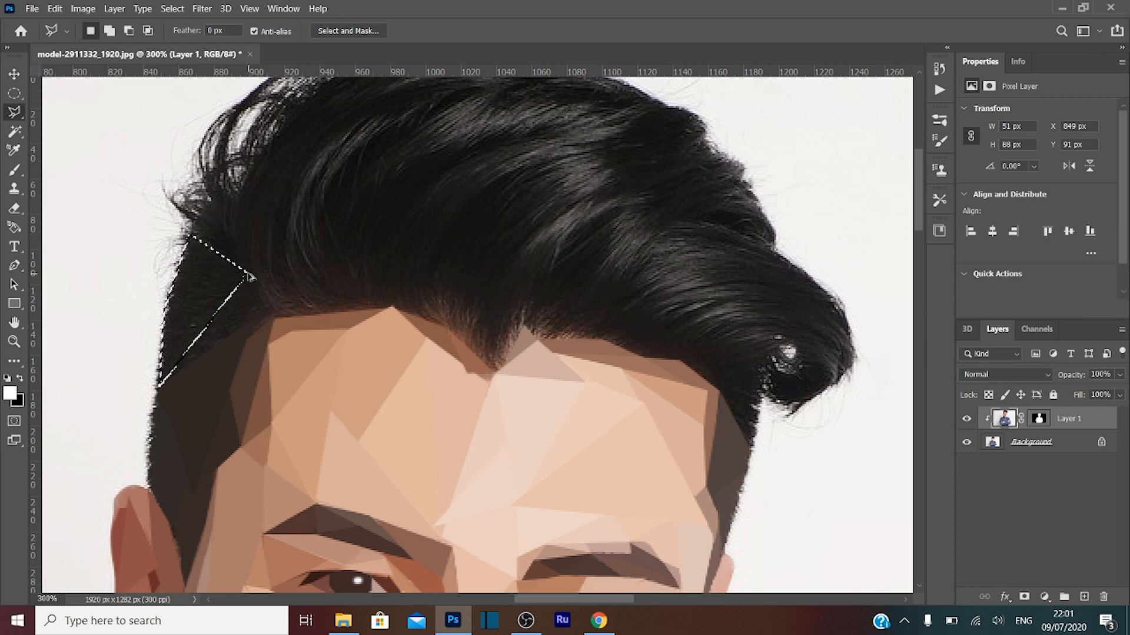
key(ctrl+alt+f)
key(ctrl+d)
click(247, 273)
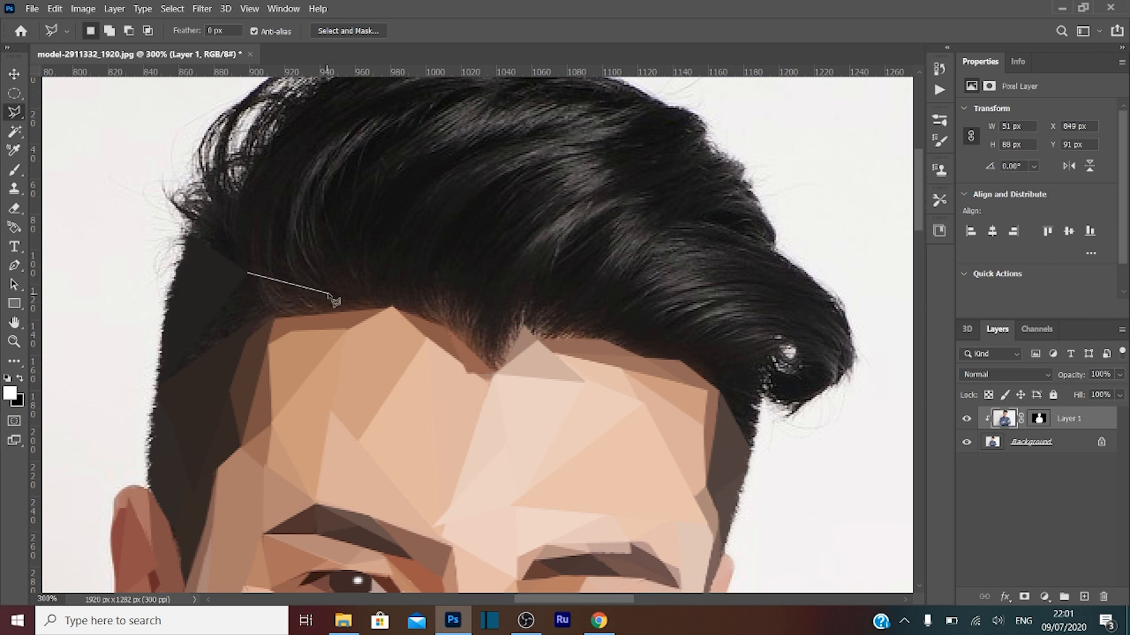
double_click(249, 340)
key(ctrl+alt+f)
Step: Average the hair wedge of about 61 × 103 px between those patches and the tuft above the left-hand side hair
click(247, 341)
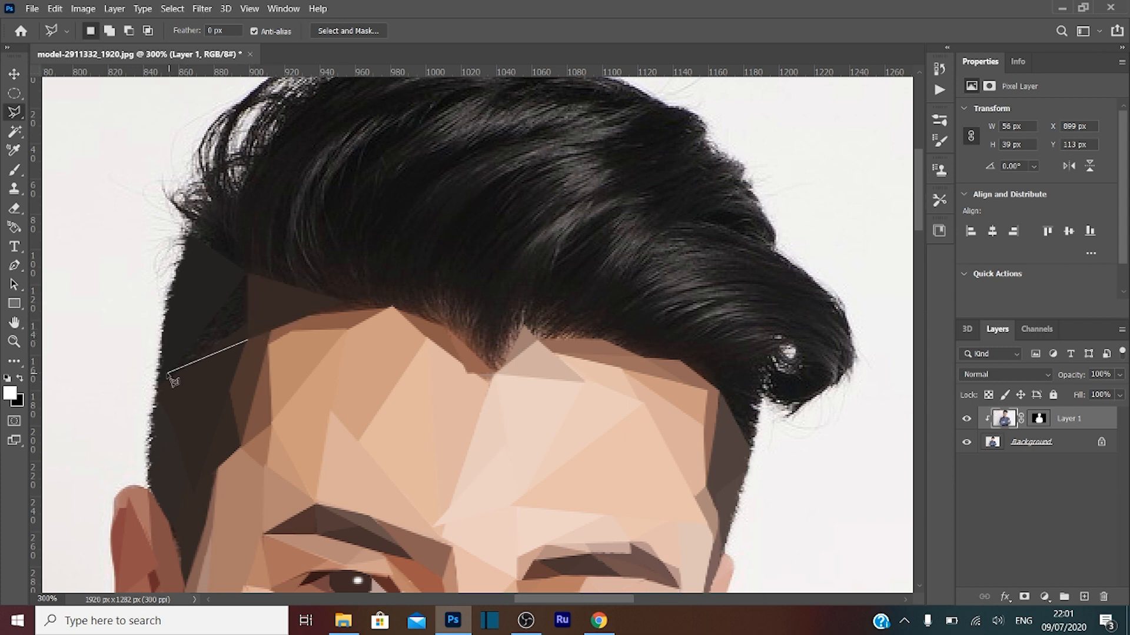
click(158, 390)
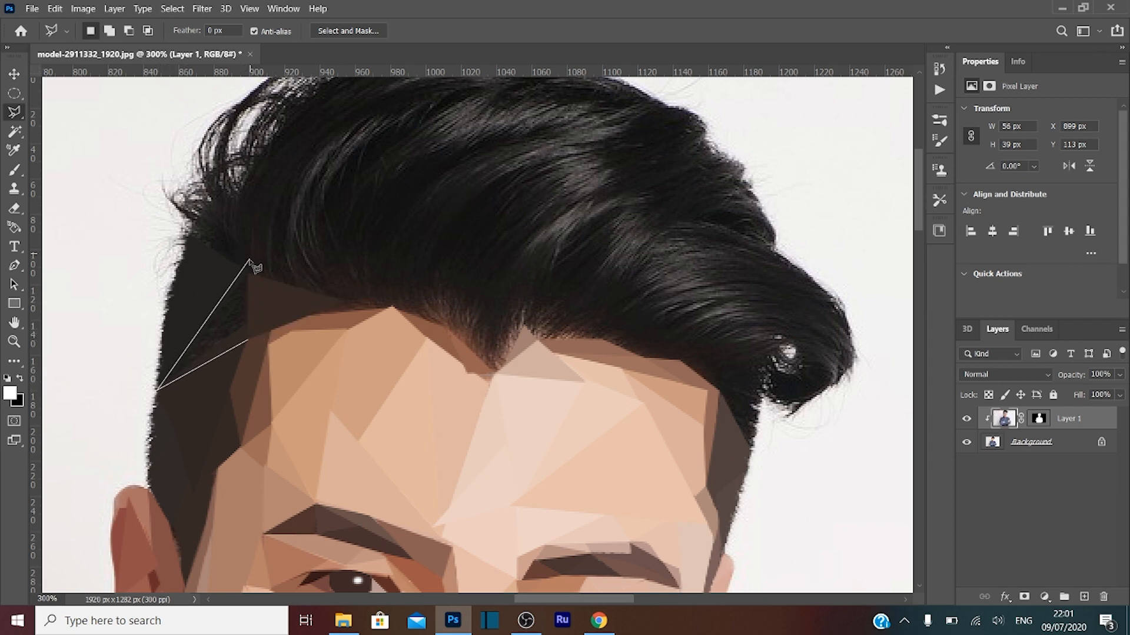
double_click(266, 216)
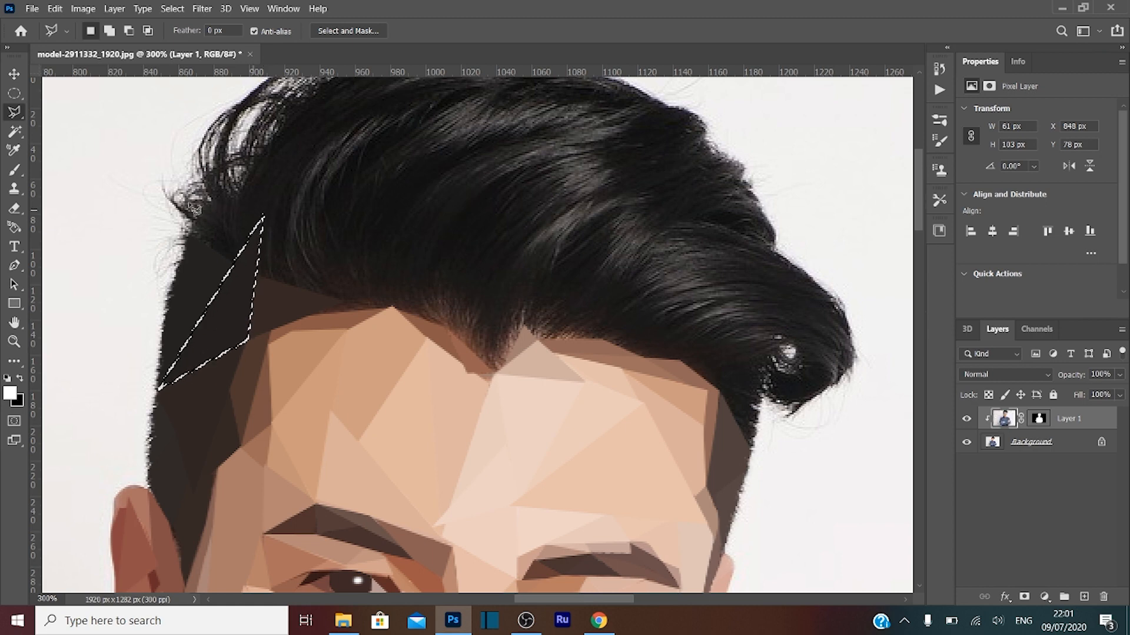
click(190, 229)
click(224, 120)
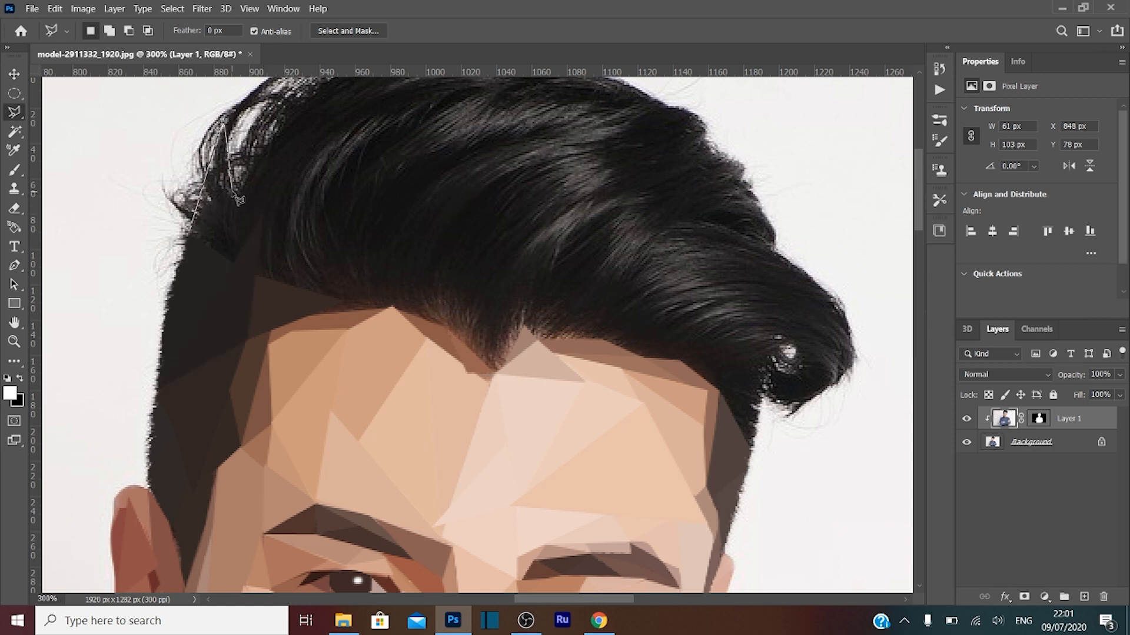
double_click(238, 206)
key(ctrl+alt+f)
key(ctrl+d)
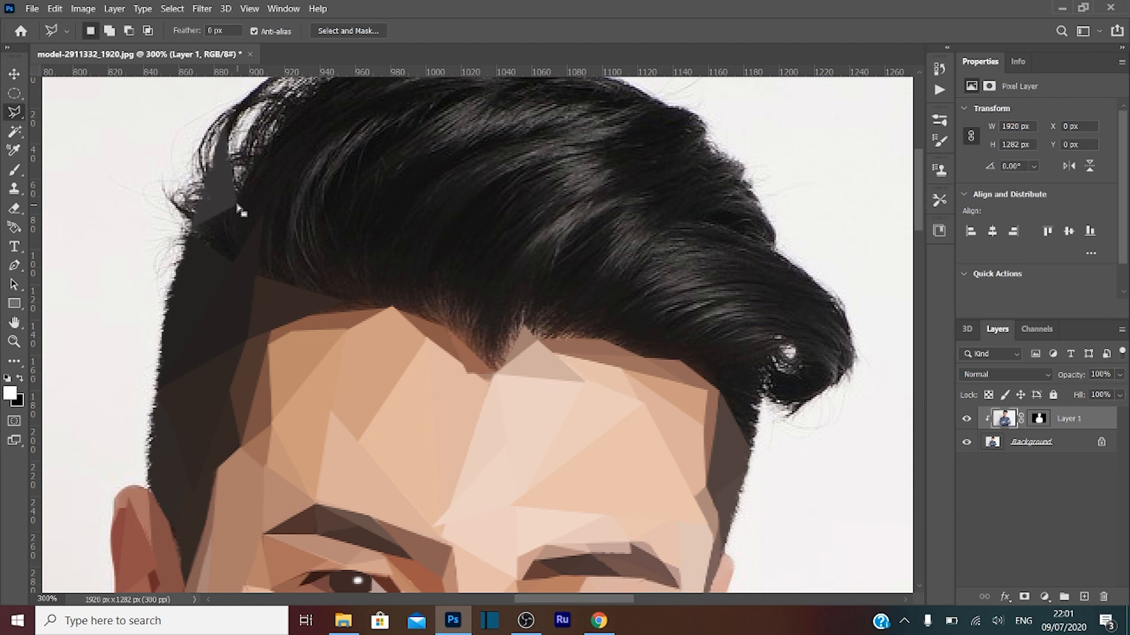
Step: Average a patch of about 46 × 89 px in the left-hand hair and the adjoining strip running down to the side hairline
click(233, 266)
click(312, 122)
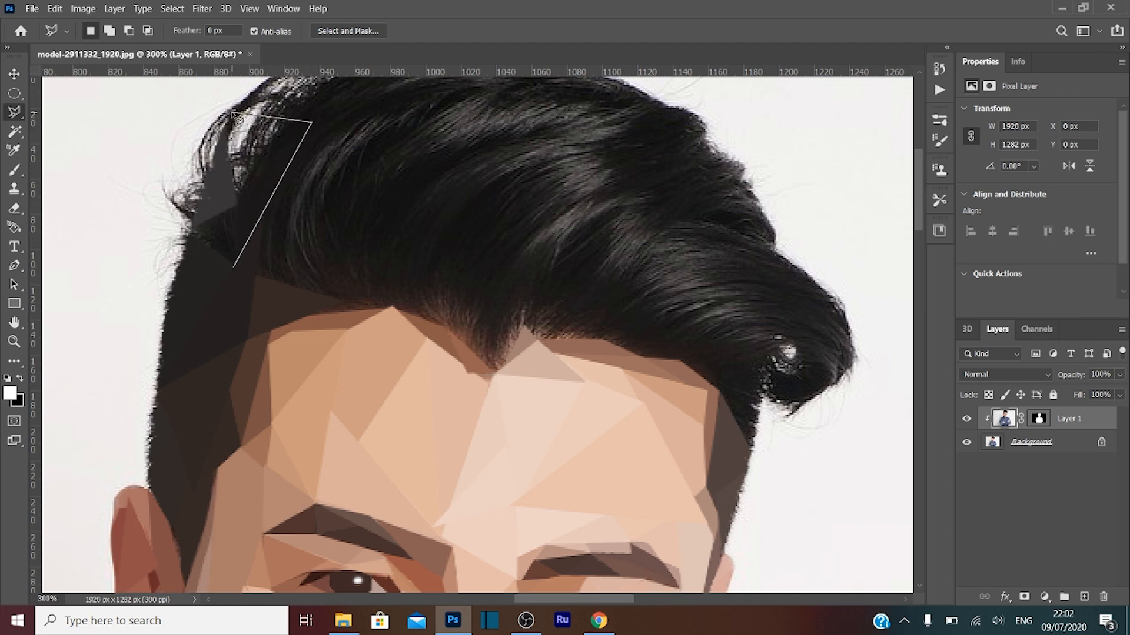
double_click(234, 113)
key(ctrl+alt+f)
click(233, 111)
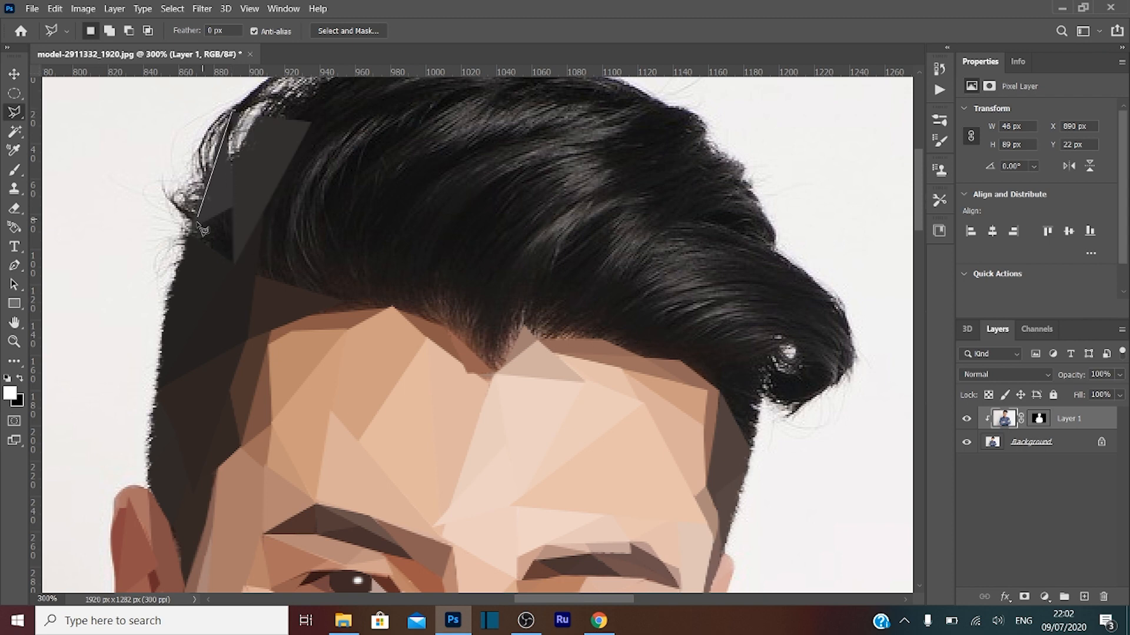
click(190, 239)
double_click(259, 276)
key(ctrl+alt+f)
key(ctrl+d)
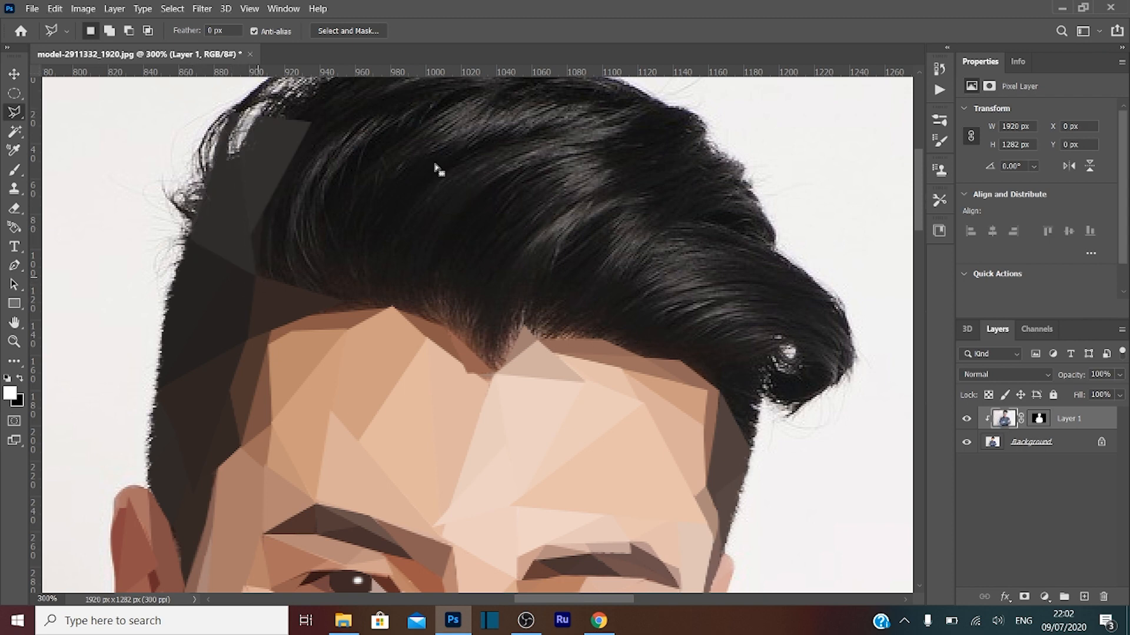
Step: Average a hair wedge of about 65 × 104 px above the left-hand hairline and a patch of about 48 × 87 px beneath it
click(256, 274)
click(369, 93)
double_click(309, 125)
key(ctrl+alt+f)
key(ctrl+d)
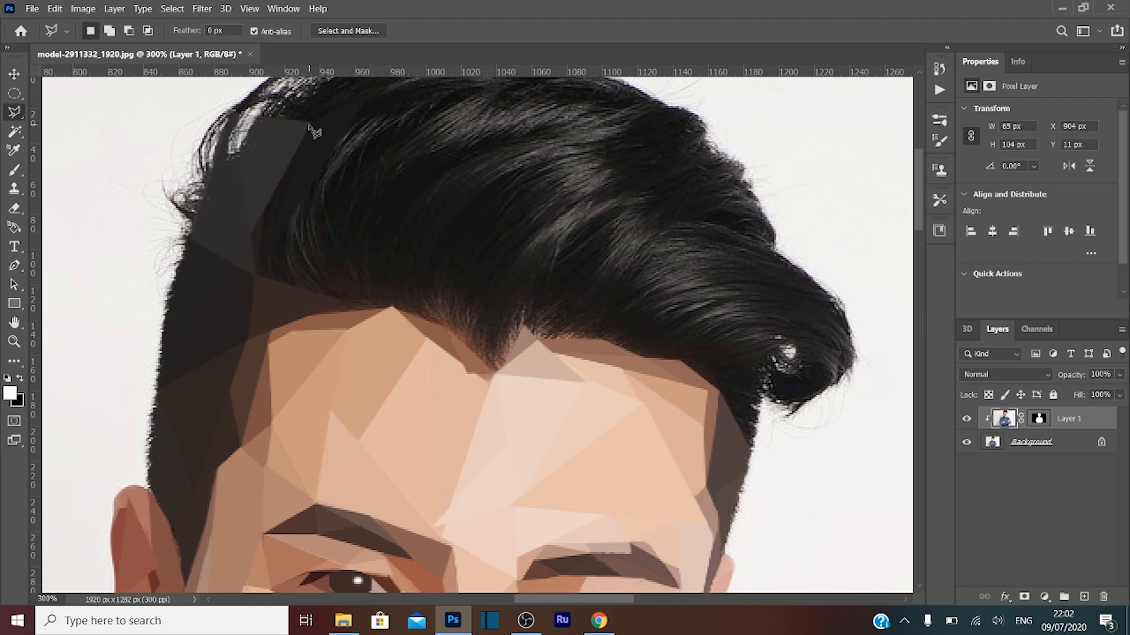
click(310, 125)
double_click(306, 276)
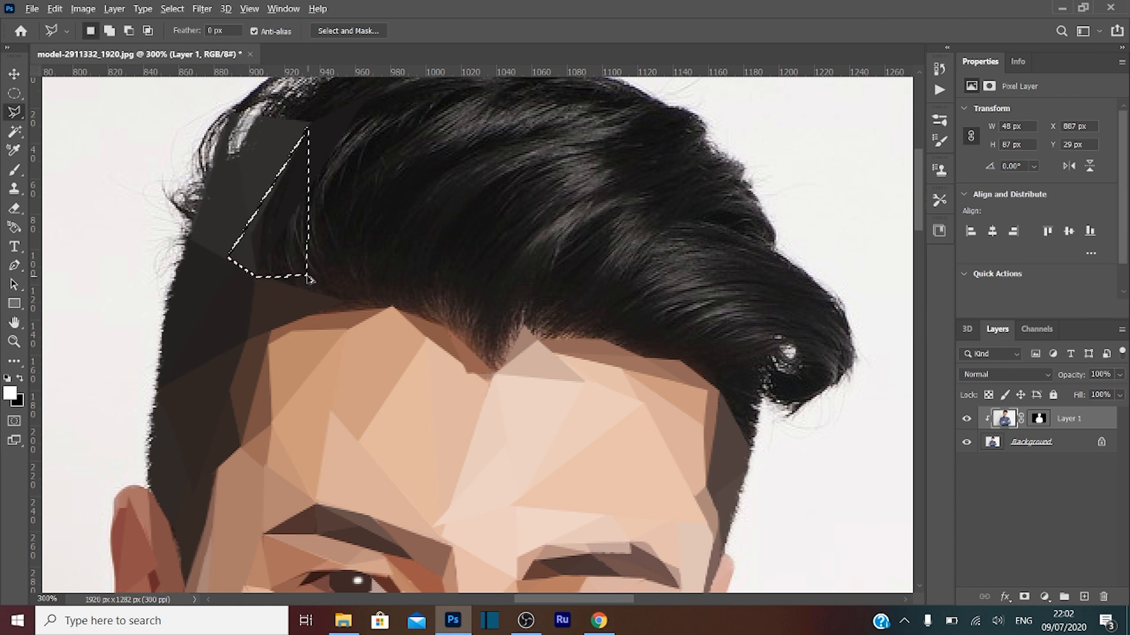
key(ctrl+alt+f)
key(ctrl+d)
Step: Average a narrow patch of about 82 × 21 px along the hairline above the left-hand side of the forehead, and deselect
click(307, 275)
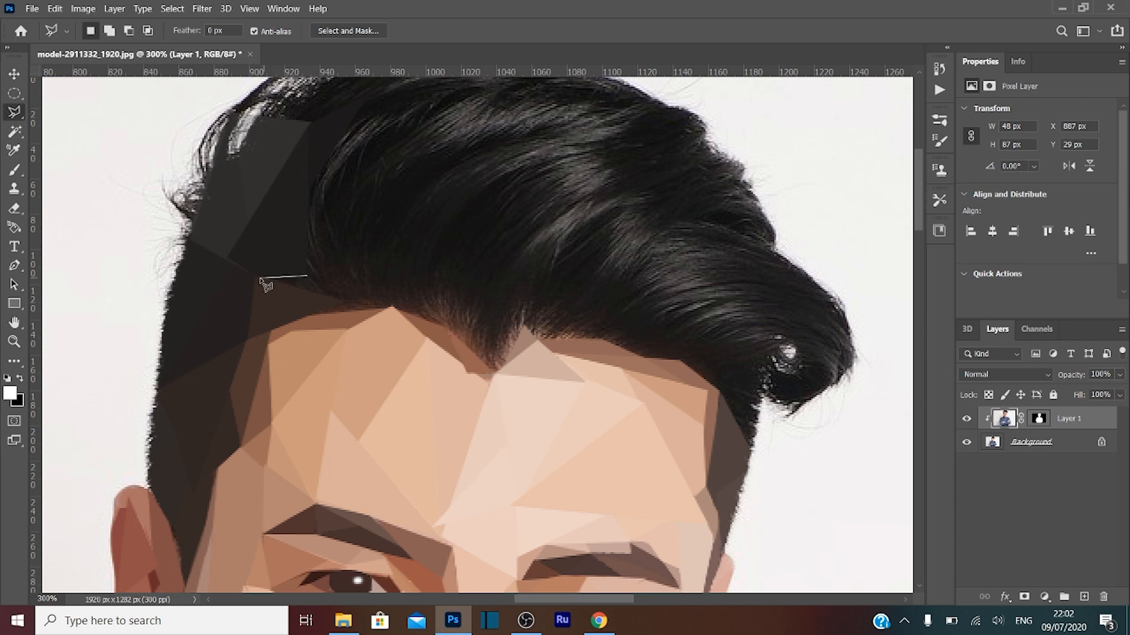
click(259, 277)
double_click(404, 313)
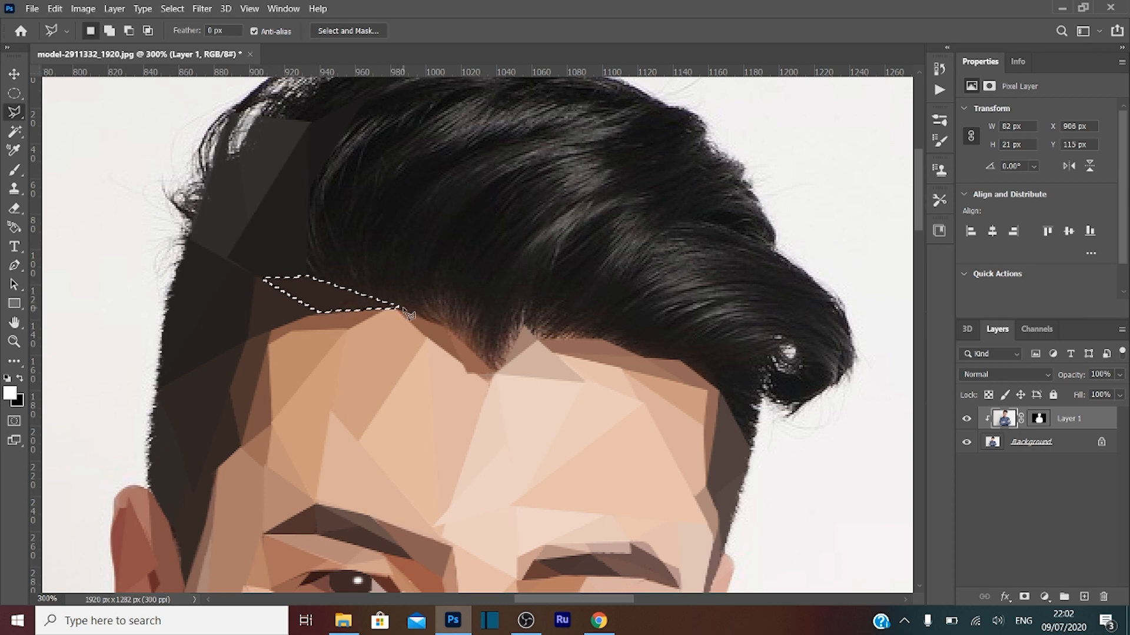
key(ctrl+alt+f)
key(ctrl+d)
Step: Average a hair patch of about 56 × 128 px rising from the forehead hairline to the top of the hair, and deselect
click(402, 307)
click(306, 274)
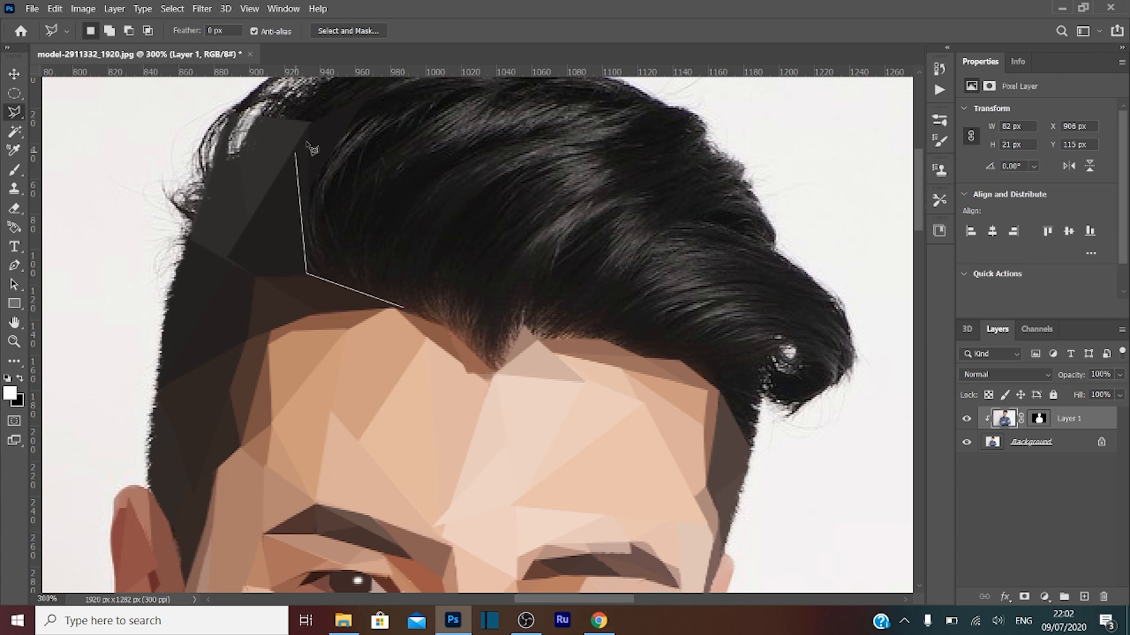
double_click(314, 86)
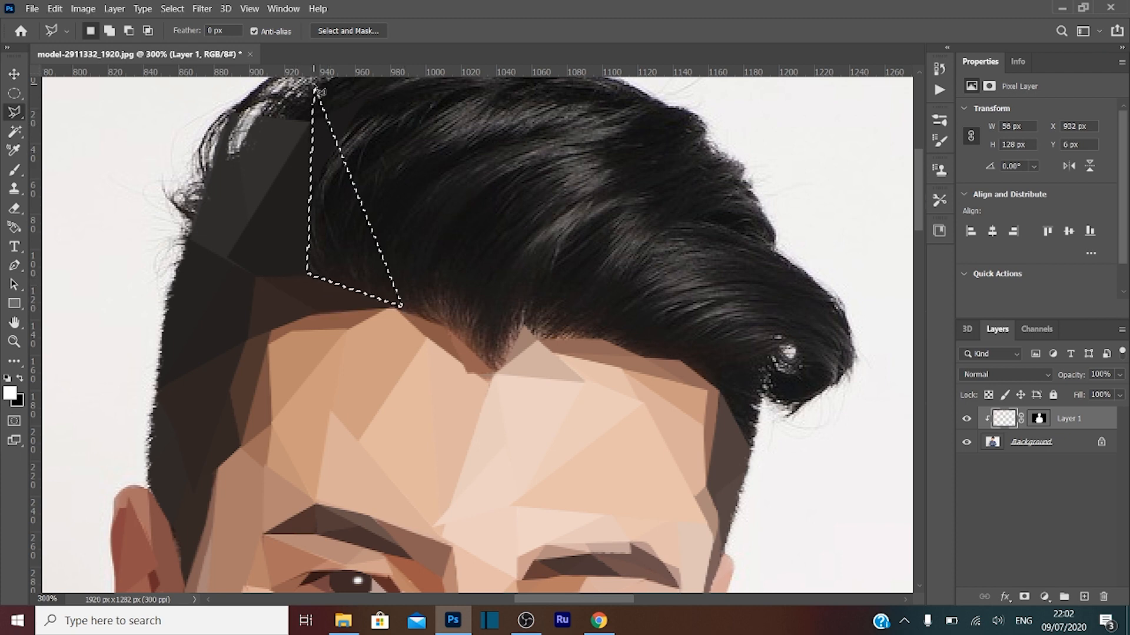
key(ctrl+alt+f)
key(ctrl+d)
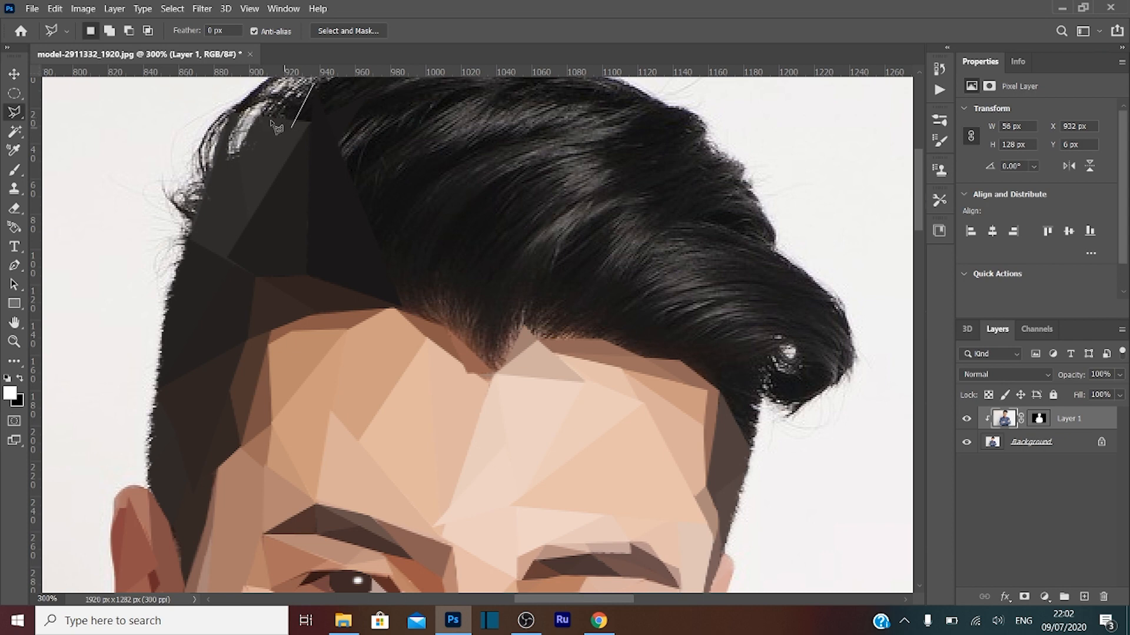
Step: Average a diagonal hair wedge of about 87 × 95 px, and outline another patch running from it towards the central hairline peak
click(259, 114)
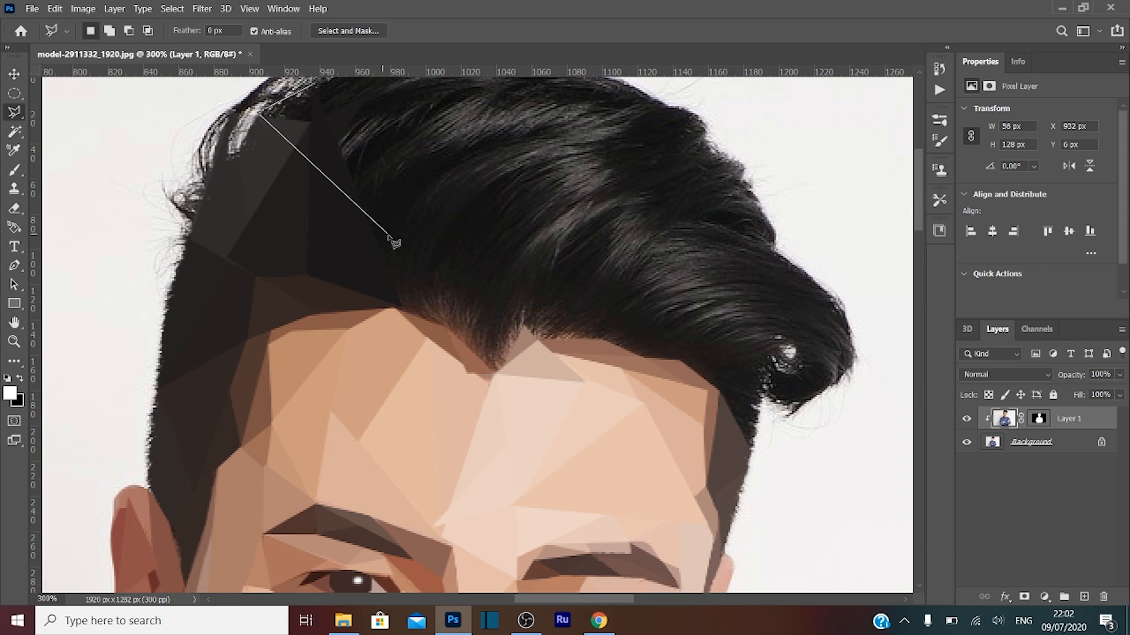
click(408, 248)
double_click(316, 86)
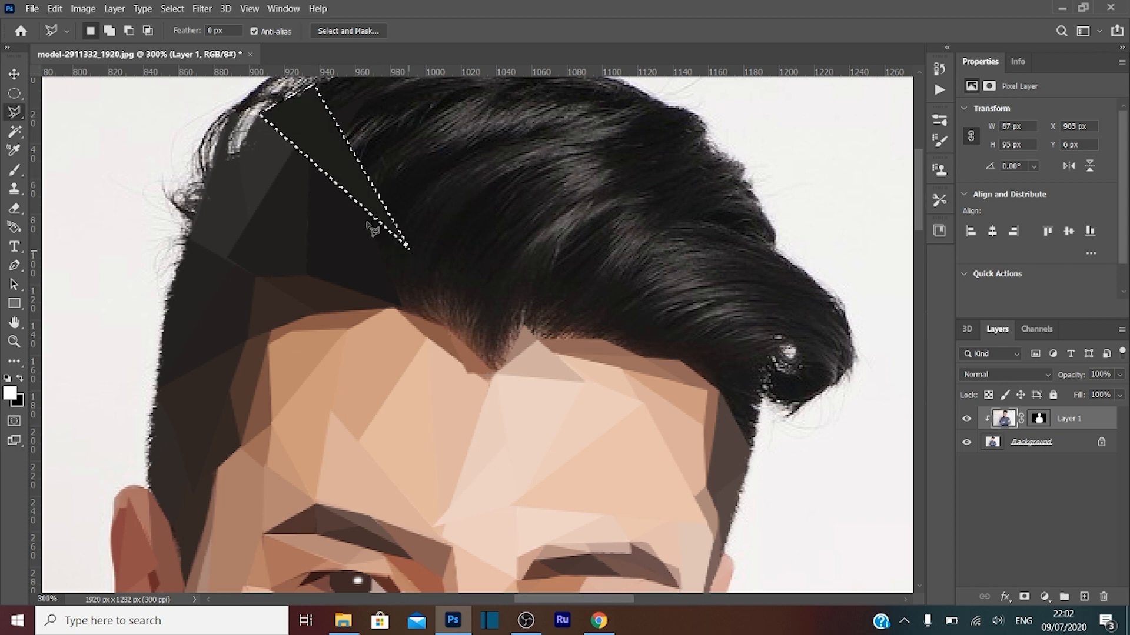
key(ctrl+alt+f)
key(ctrl+d)
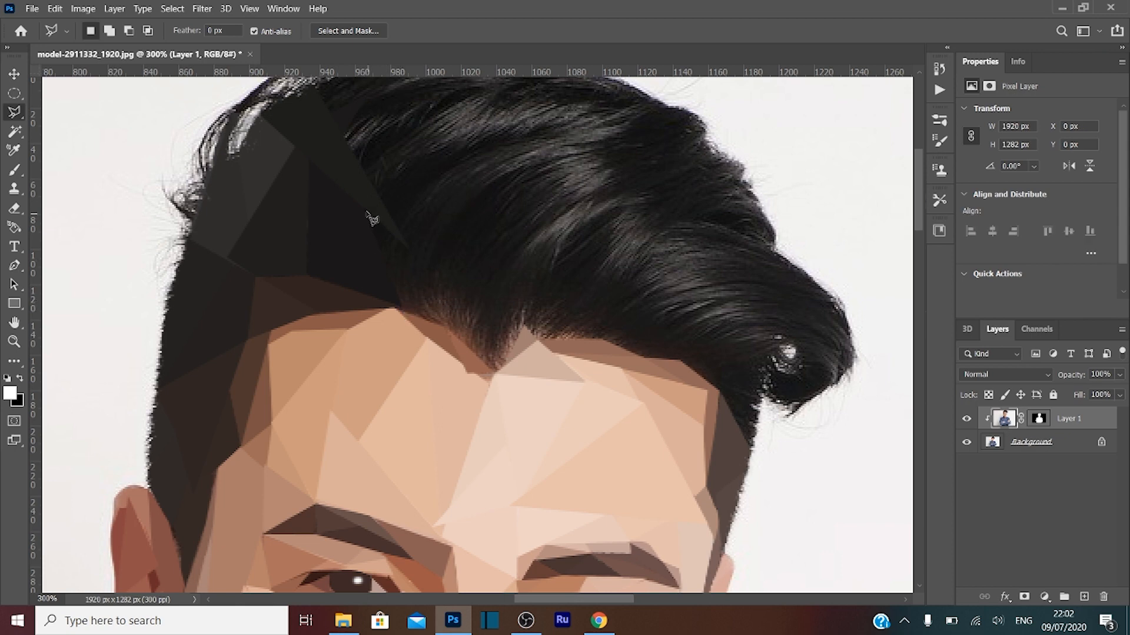
click(367, 212)
double_click(535, 325)
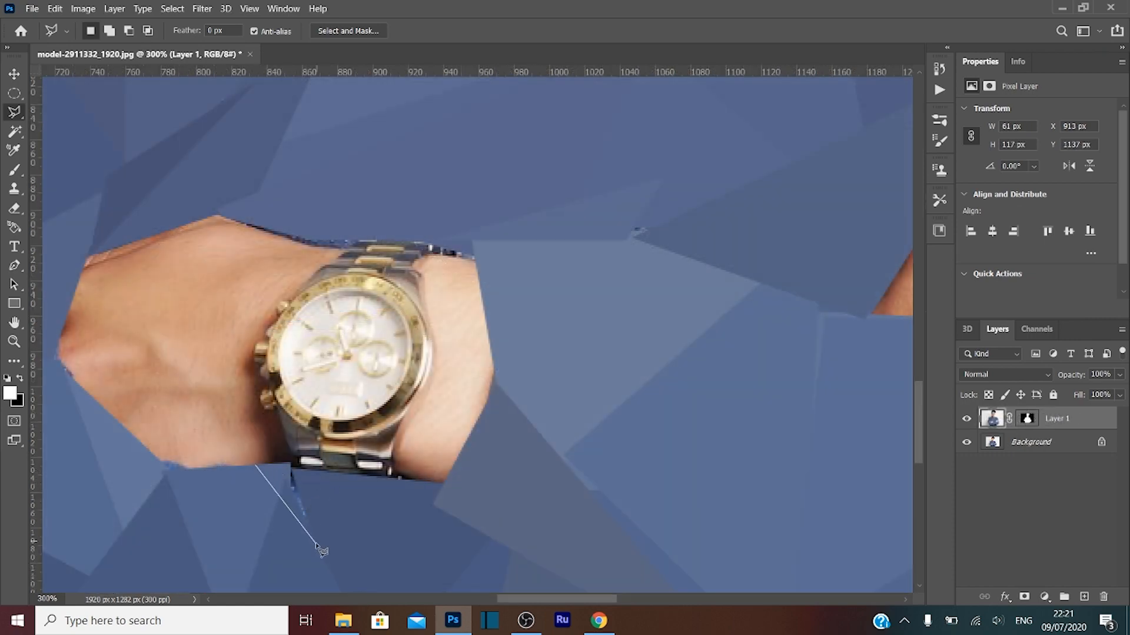
Step: Average a sleeve triangle of about 45 × 45 px below the watch strap and a skin patch of about 63 × 122 px at the wrist's left-hand edge
double_click(335, 476)
key(ctrl+alt+f)
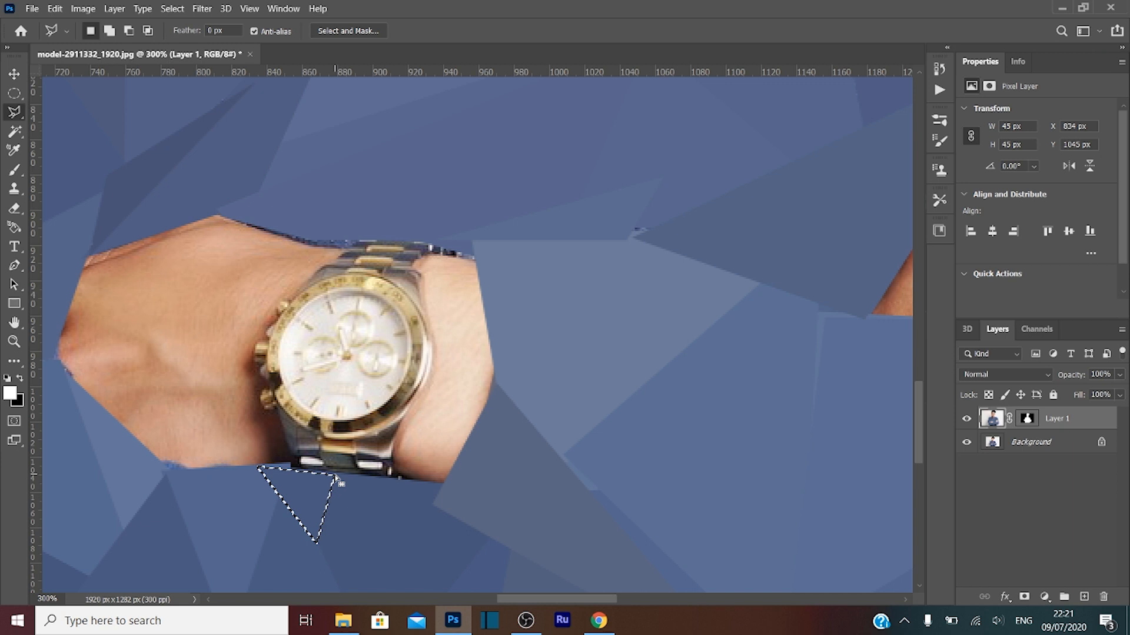
click(88, 256)
click(57, 355)
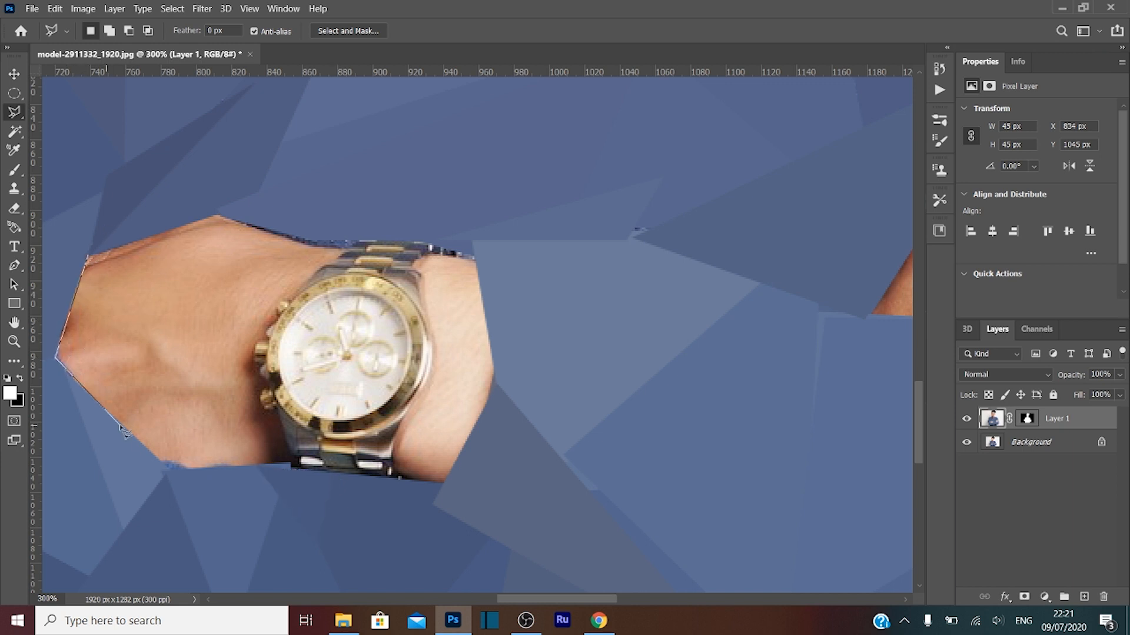
double_click(164, 466)
key(ctrl+alt+f)
Step: Average a wrist triangle of about 76 × 145 px beside that edge patch, and start outlining the adjoining one from its top corner
click(165, 467)
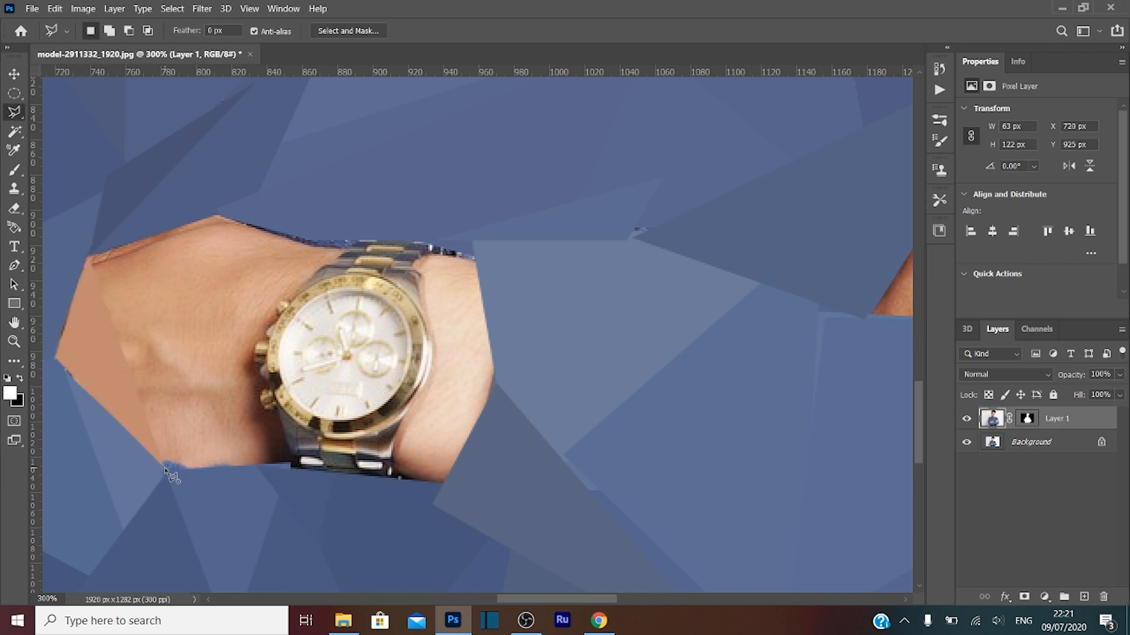
click(218, 216)
double_click(90, 257)
key(ctrl+alt+f)
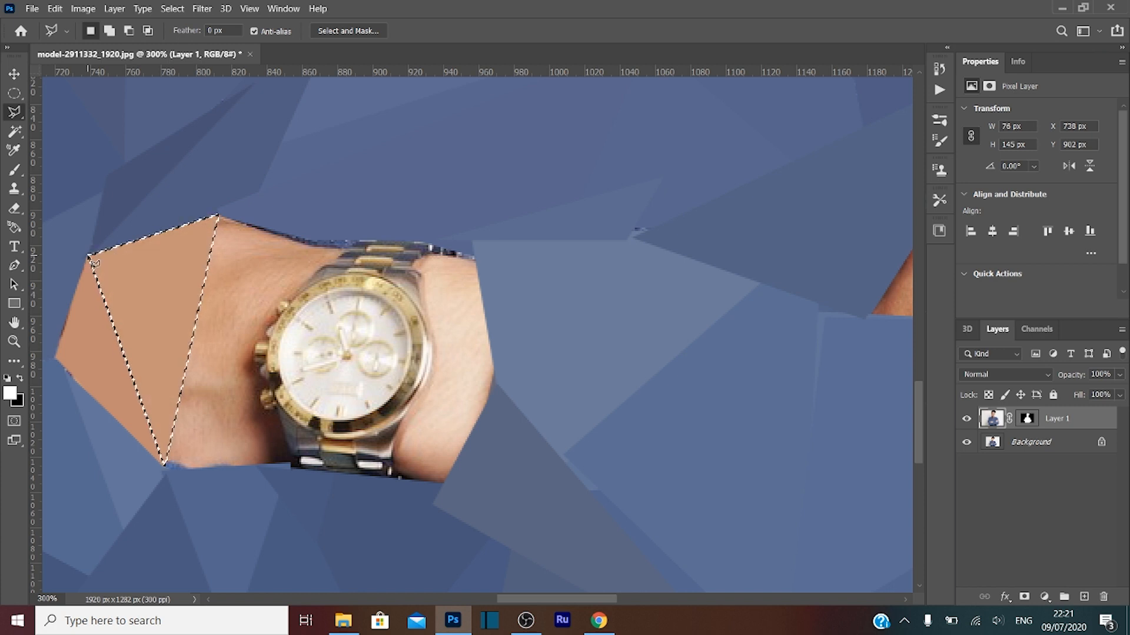
click(218, 215)
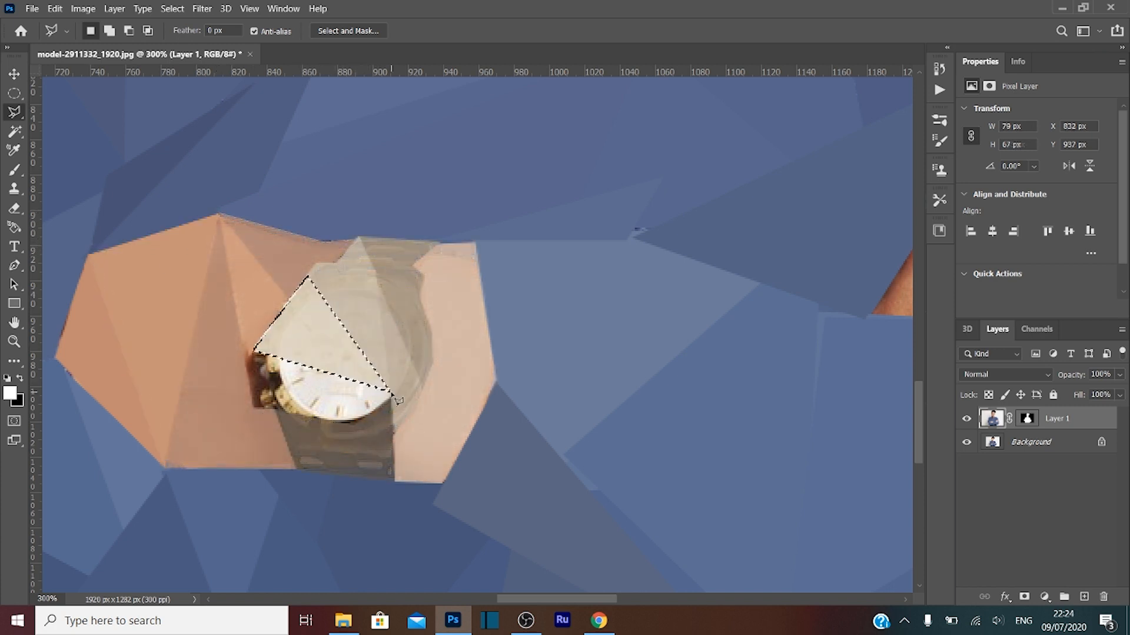
Step: Average a watch-face patch of about 79 × 67 px and a patch of about 43 × 24 px where the dial meets the lower strap
key(ctrl+alt+f)
click(391, 393)
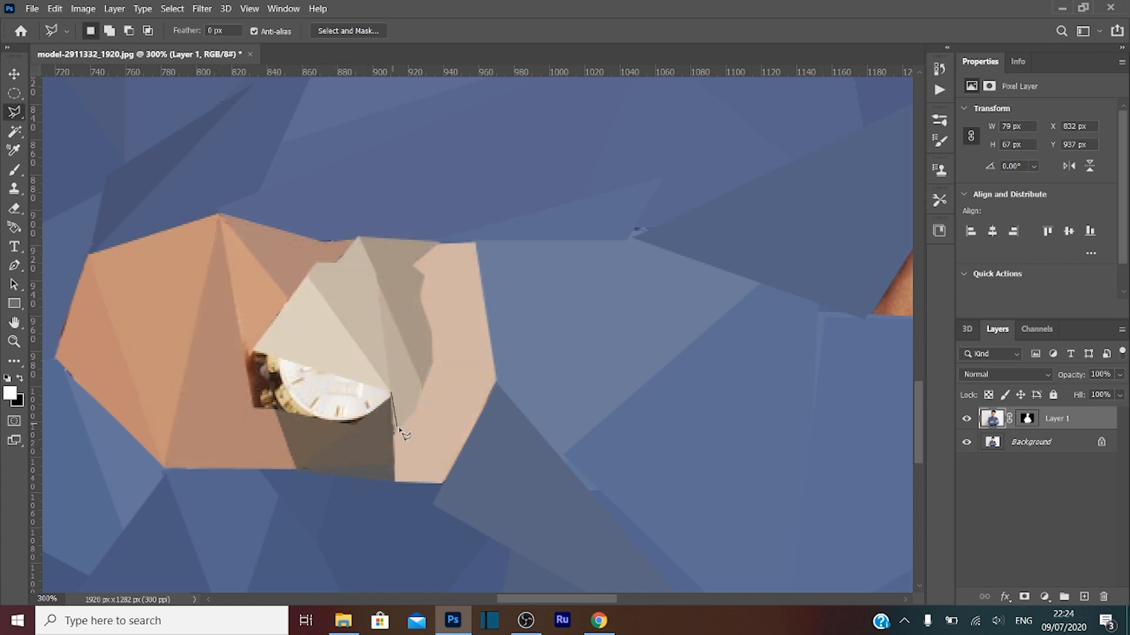
double_click(321, 433)
key(ctrl+alt+f)
Step: Average a patch of about 45 × 54 px over the watch crown and the remaining dial triangle of about 86 × 56 px
click(322, 431)
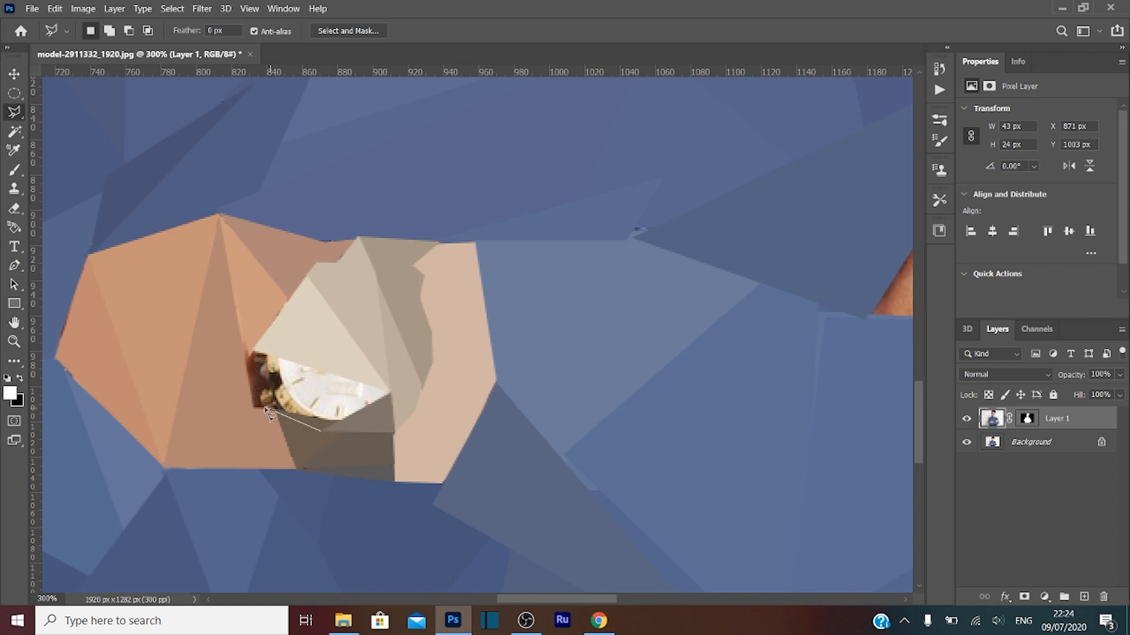
double_click(242, 340)
key(ctrl+alt+f)
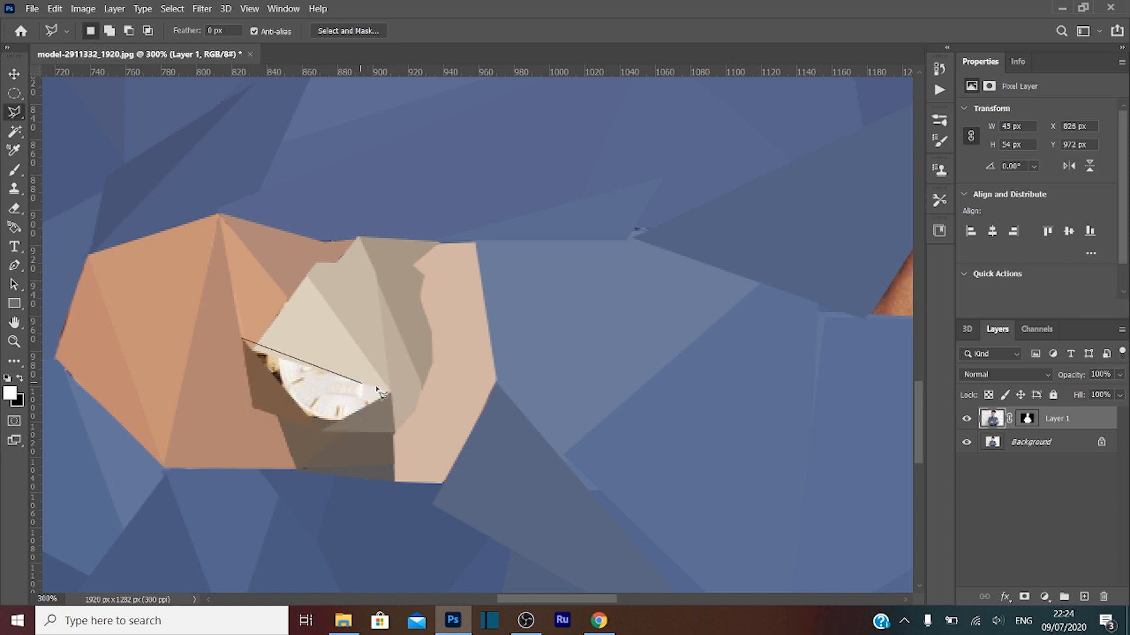
click(242, 340)
click(393, 390)
double_click(322, 435)
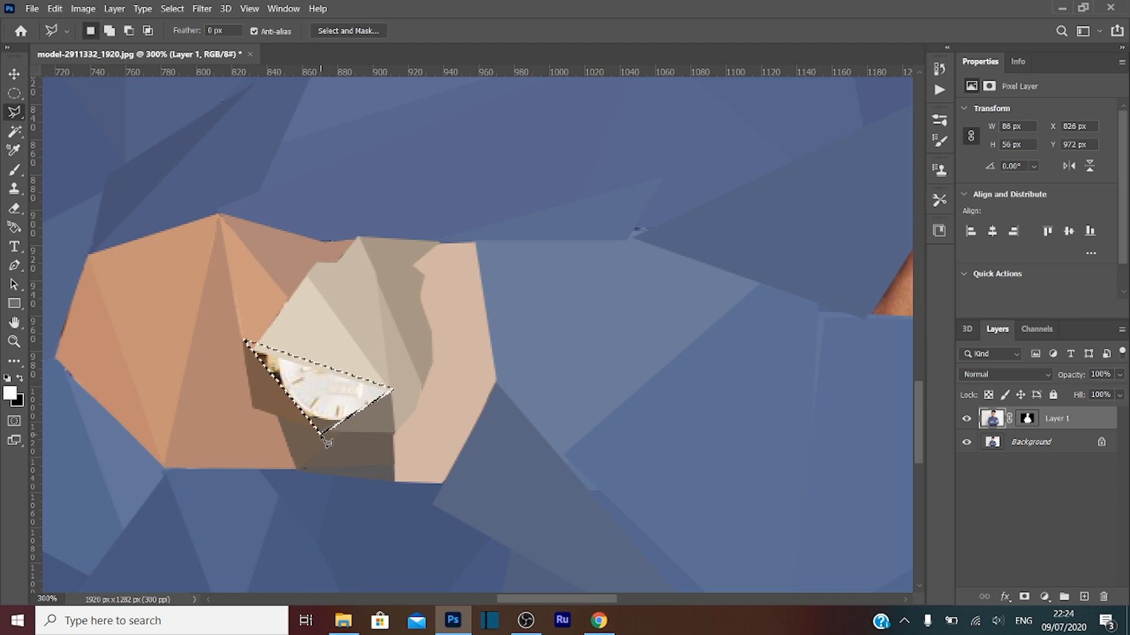
key(ctrl+alt+f)
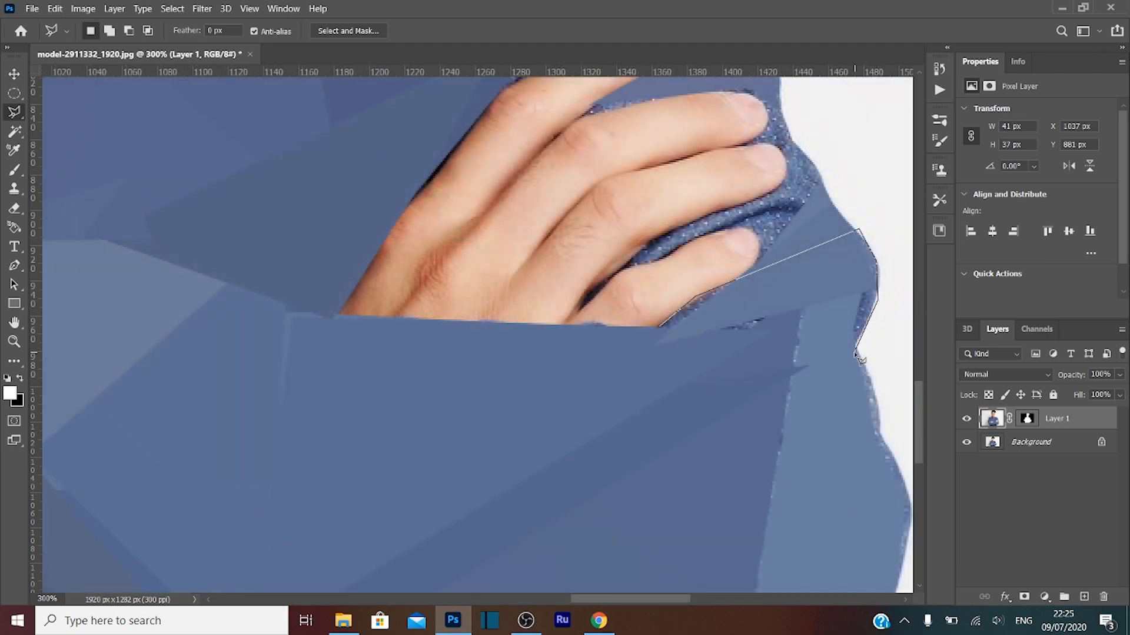
Step: Average a sleeve patch of about 124 × 116 px below the little finger out to the arm's edge, and deselect
click(856, 353)
double_click(818, 430)
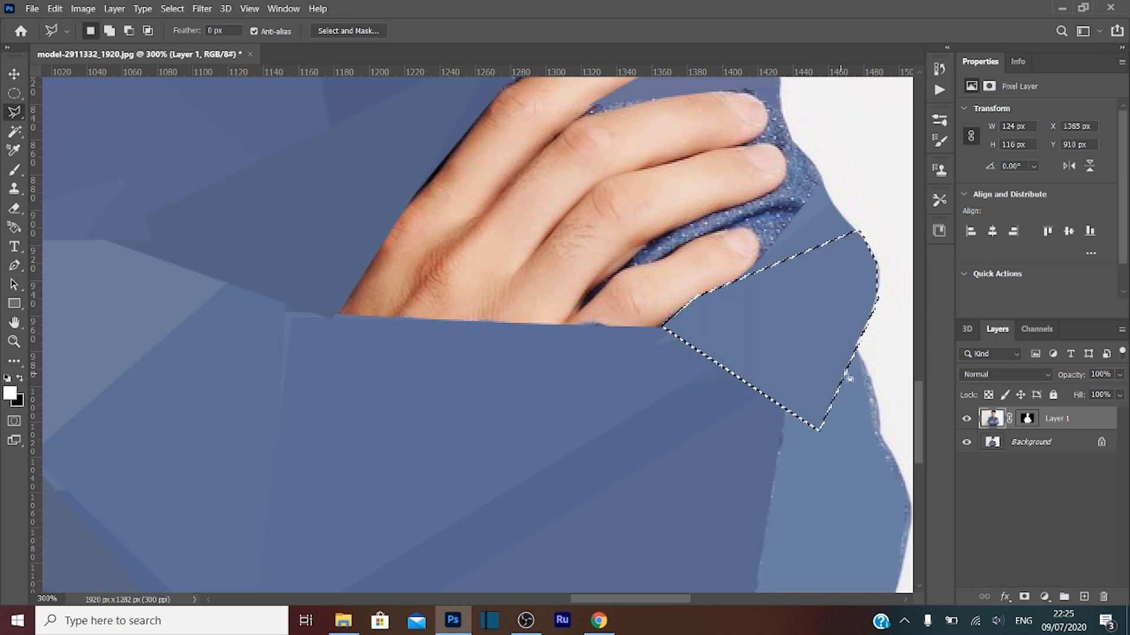
key(ctrl+d)
Step: Average a sleeve patch of about 208 × 106 px along the arm's outer edge, and start outlining the fabric beside the fingertips
click(851, 346)
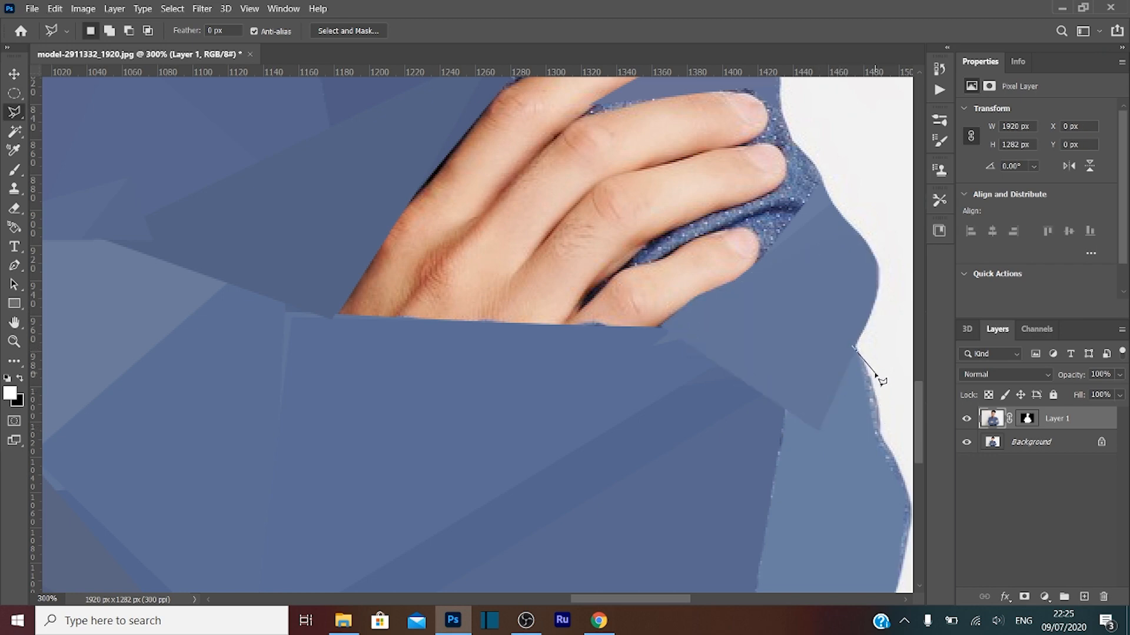
click(901, 467)
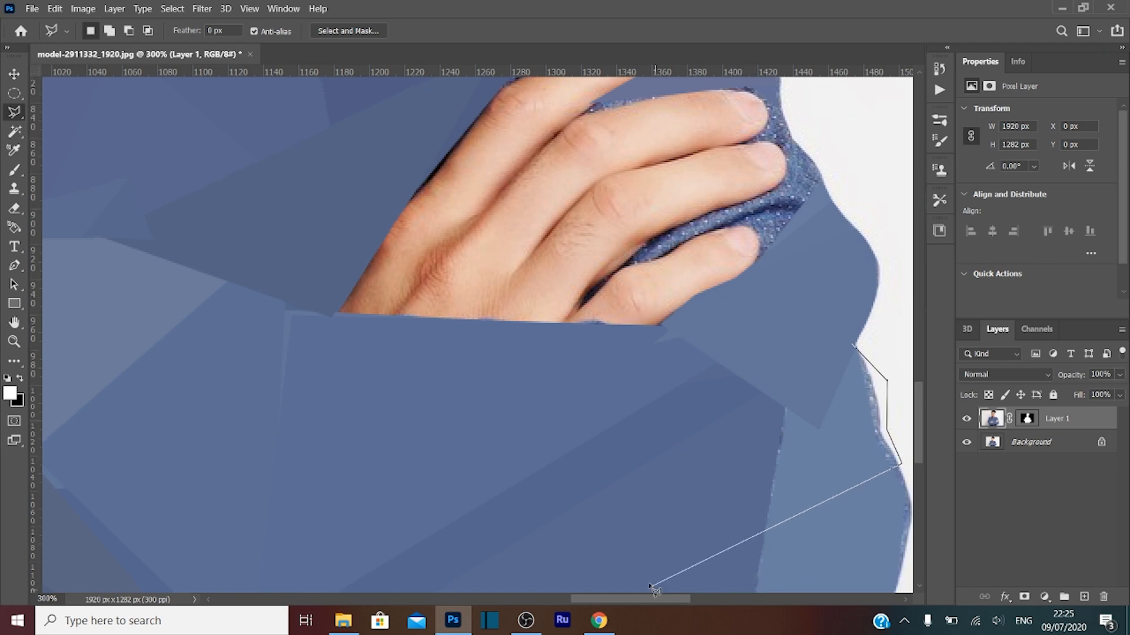
double_click(538, 531)
key(ctrl+f)
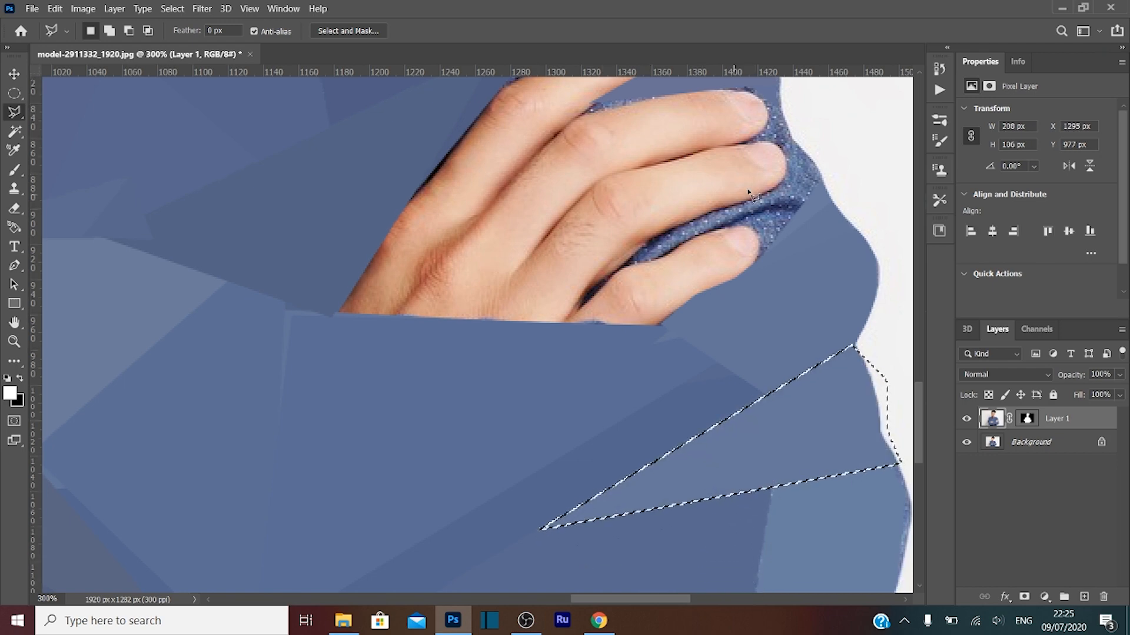
key(ctrl+d)
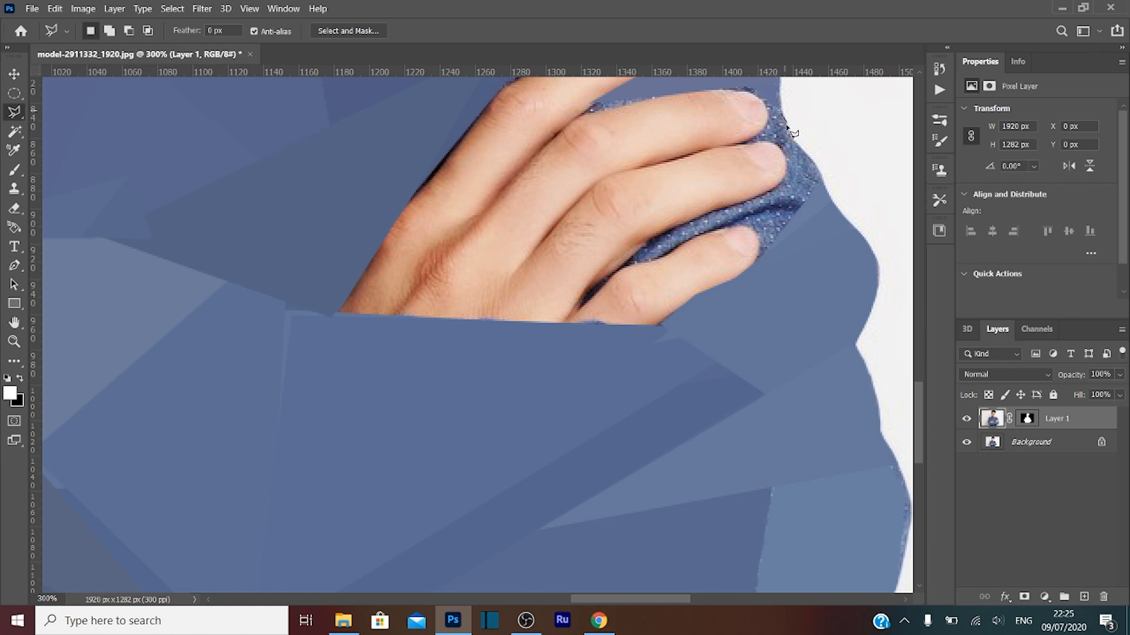
click(824, 182)
click(758, 267)
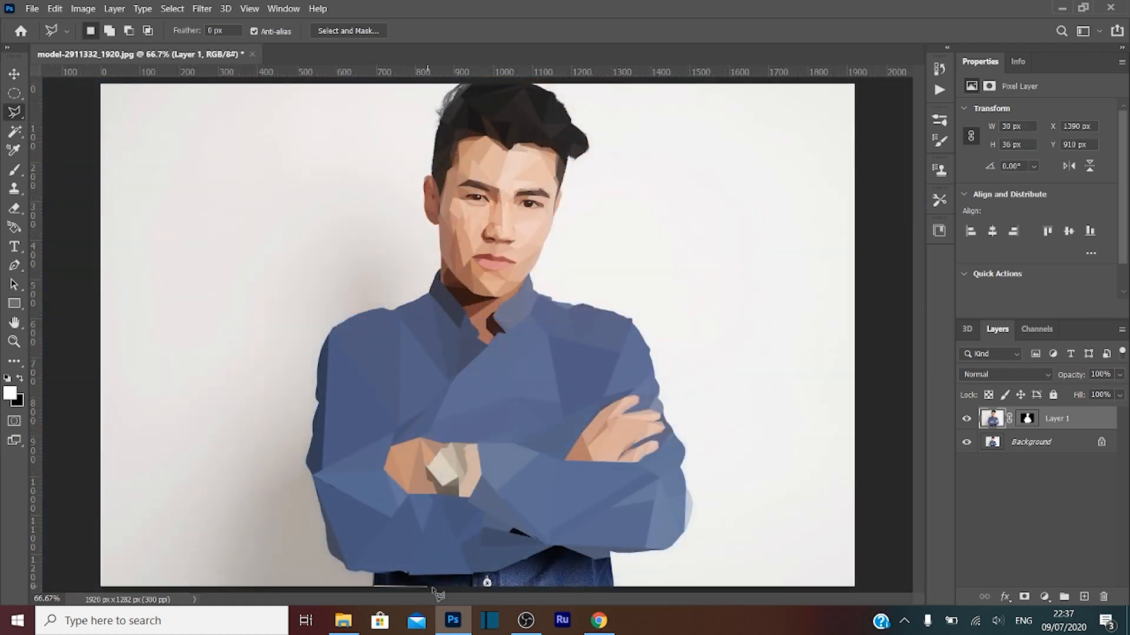
Step: Average a jeans patch of about 262 × 48 px at the left-hand waist and one of about 203 × 59 px around the button
click(473, 572)
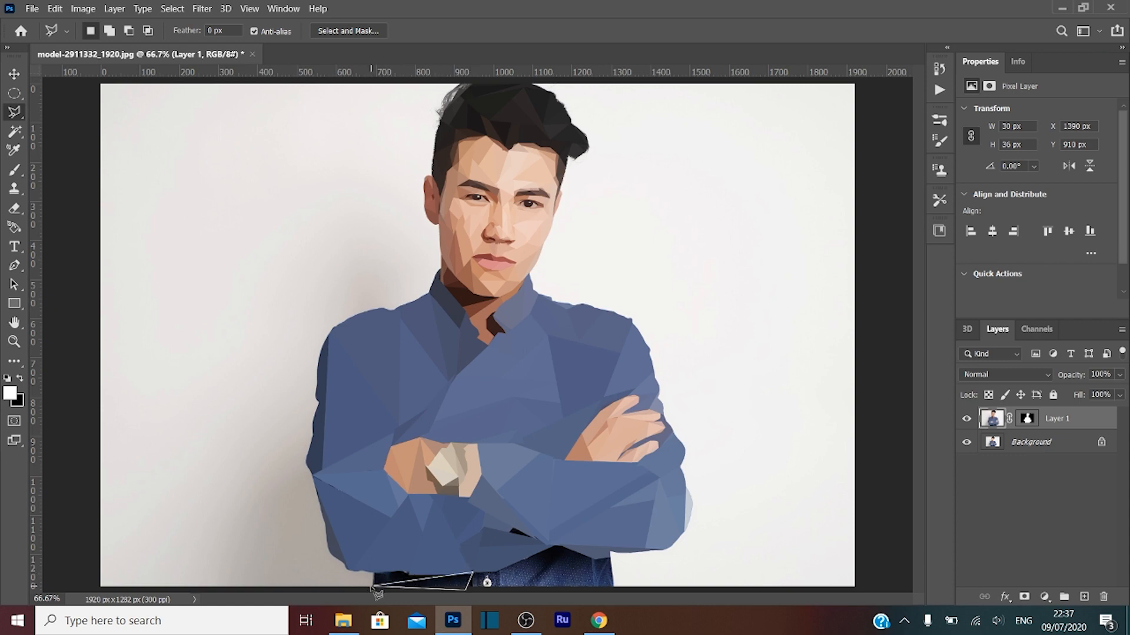
double_click(371, 588)
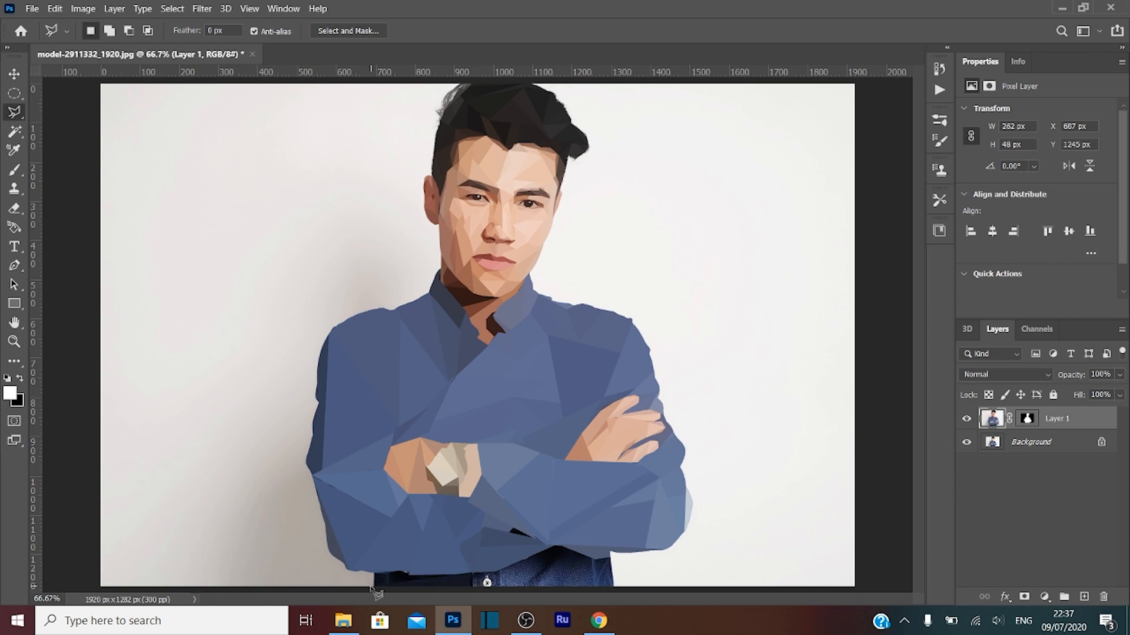
double_click(414, 571)
click(463, 586)
click(474, 573)
double_click(542, 587)
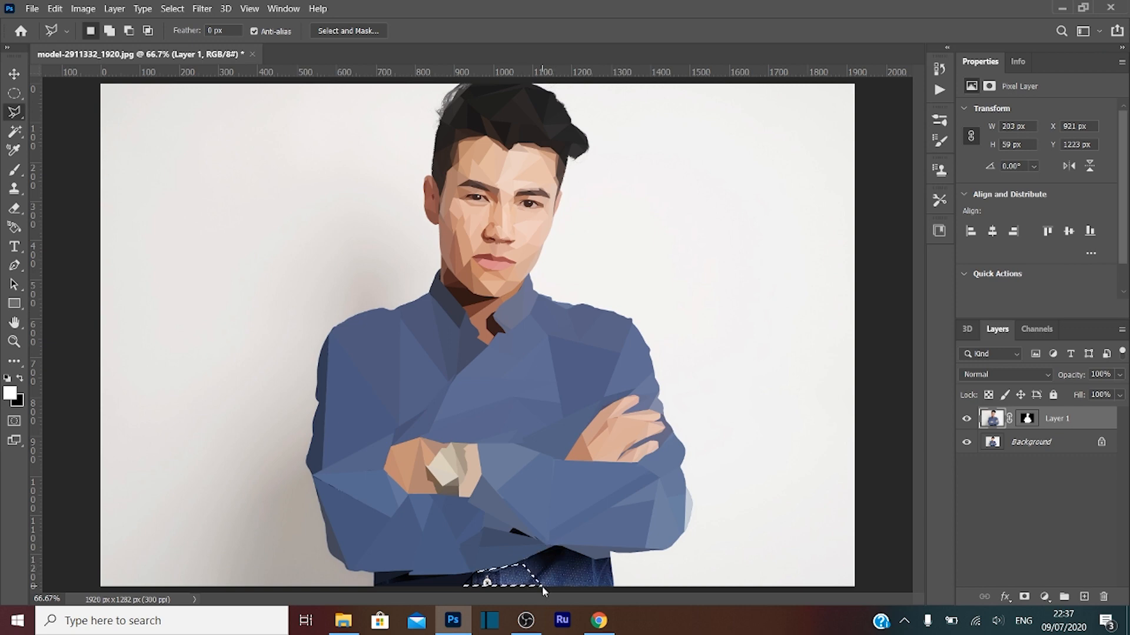
Step: Outline the right-hand part of the jeans below the crossed arms, apply Average blur, and deselect
click(610, 551)
double_click(592, 559)
key(ctrl+alt+f)
key(ctrl+d)
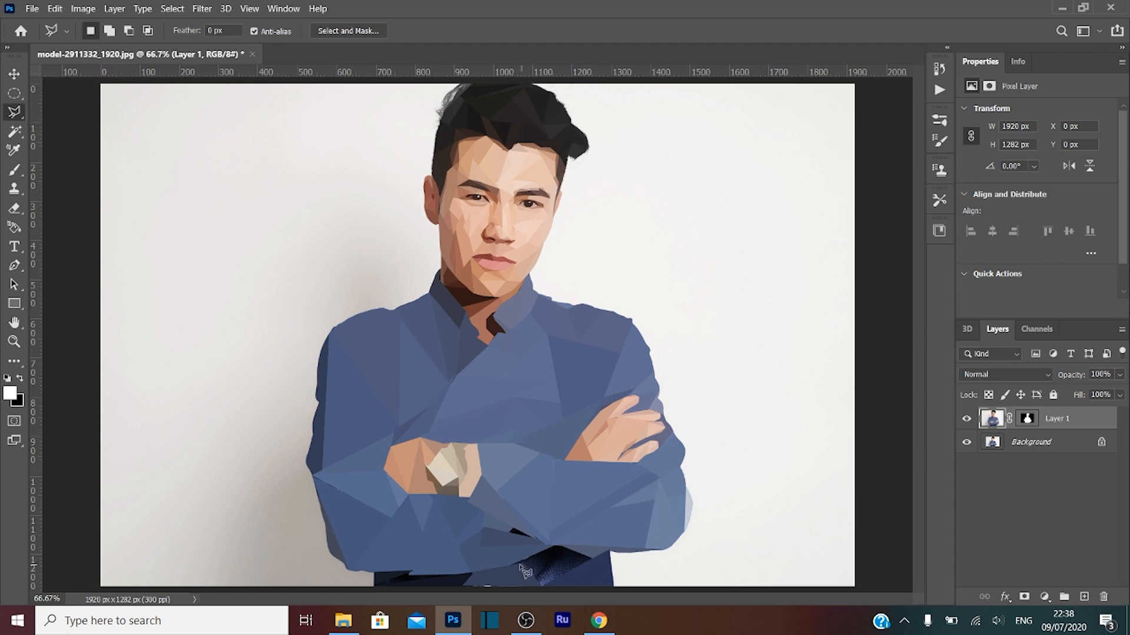
Step: Outline a triangular jeans patch of about 229 × 55 px just below the right-hand forearm
click(515, 566)
click(559, 546)
click(603, 560)
double_click(606, 567)
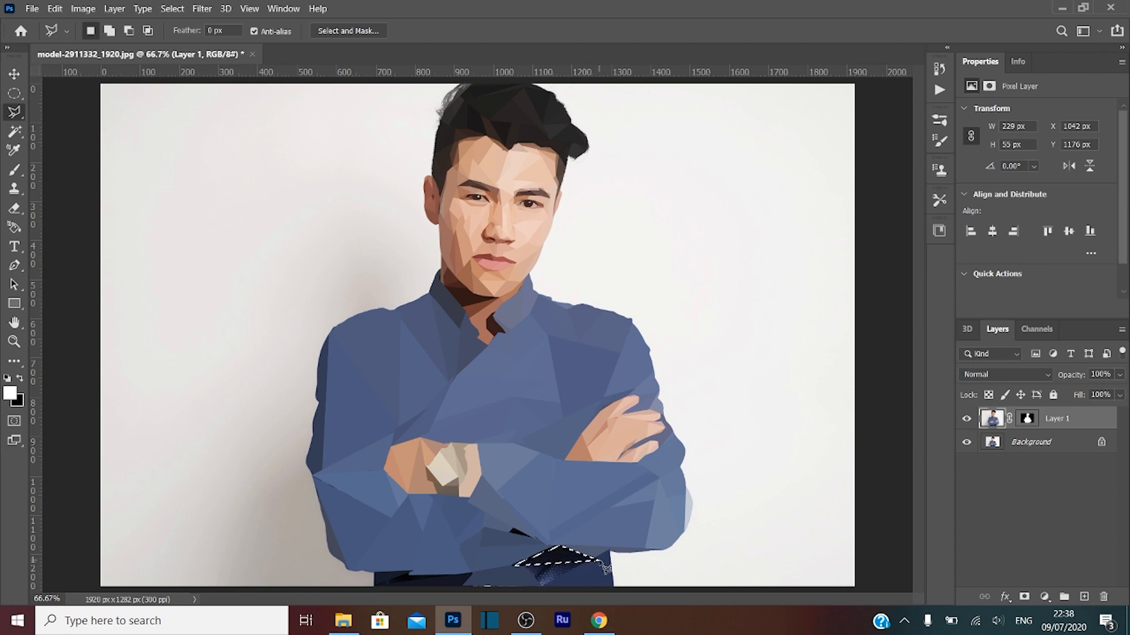
Step: Average a four-sided jeans patch of about 298 × 123 px below the right-hand forearm, and deselect
click(551, 547)
click(599, 562)
click(536, 590)
click(482, 563)
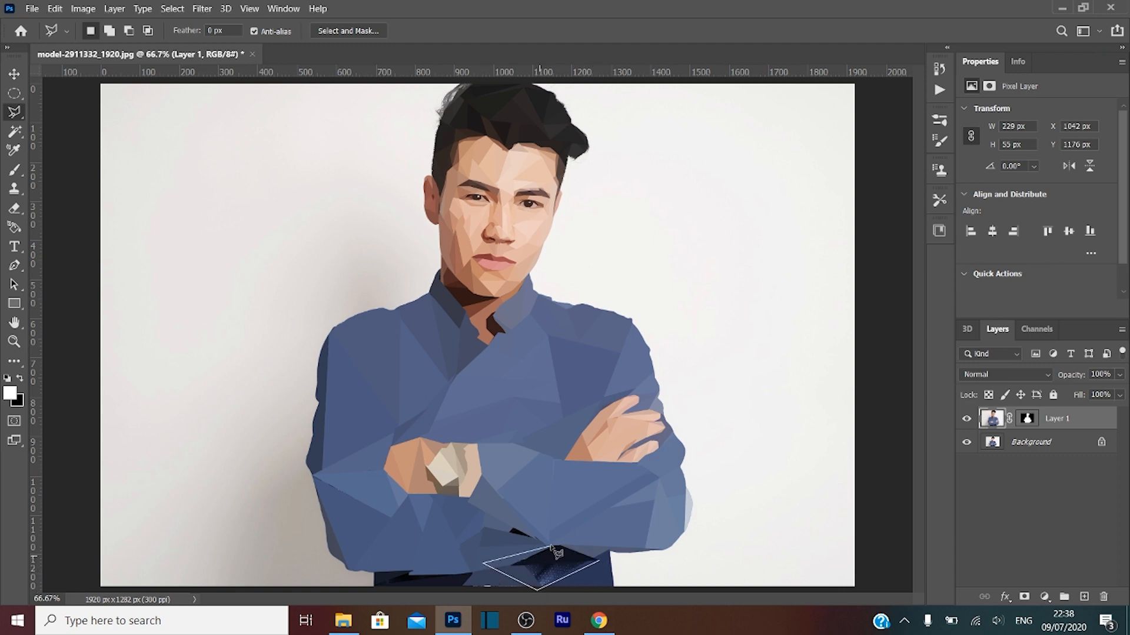
click(558, 546)
key(ctrl+alt+f)
key(ctrl+d)
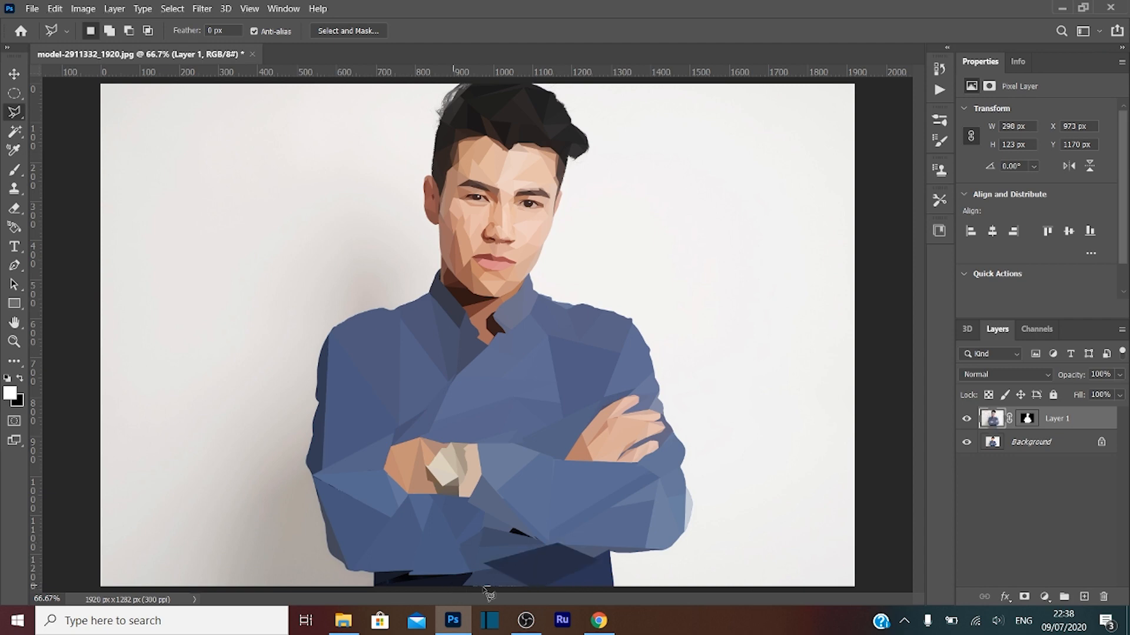
Step: Average a jeans patch along the photo's lower edge and one of about 127 × 44 px at the left-hand end of the waist
click(453, 586)
double_click(536, 579)
key(ctrl+alt+f)
key(ctrl+d)
click(423, 586)
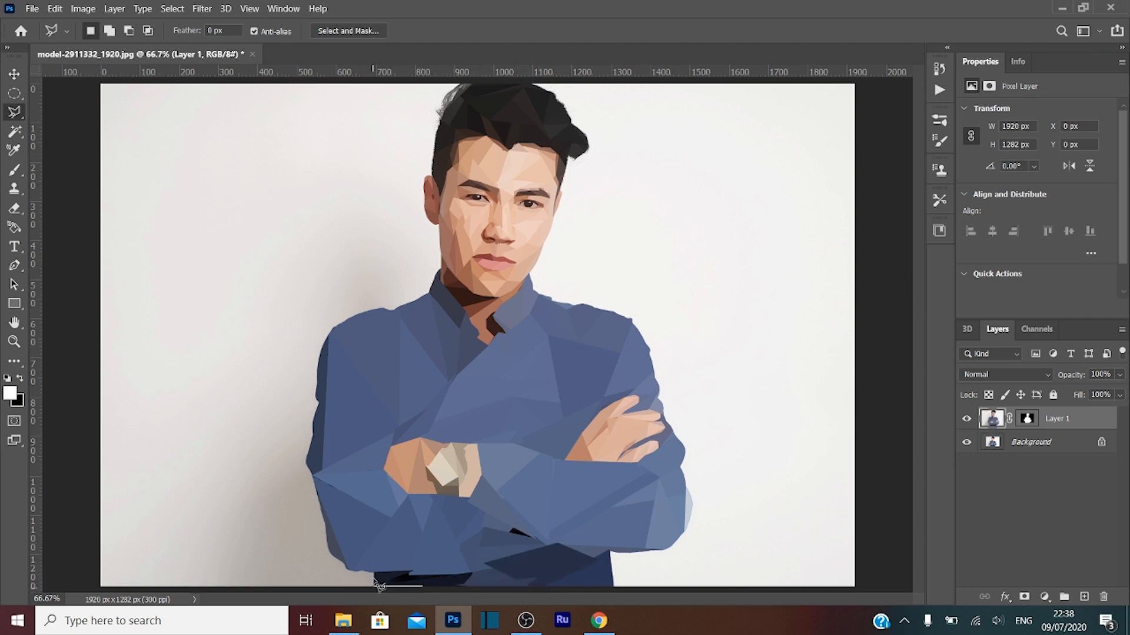
double_click(380, 581)
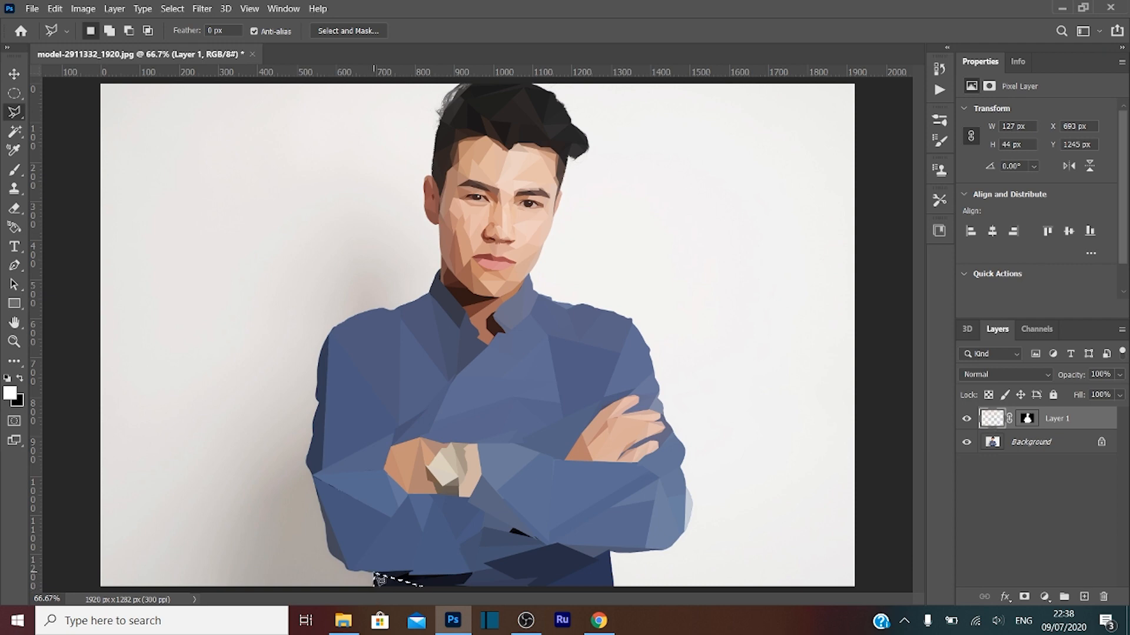
key(ctrl+alt+f)
key(ctrl+d)
Step: Add a Gradient fill layer above Layer 1 and set its style to Radial
click(1044, 598)
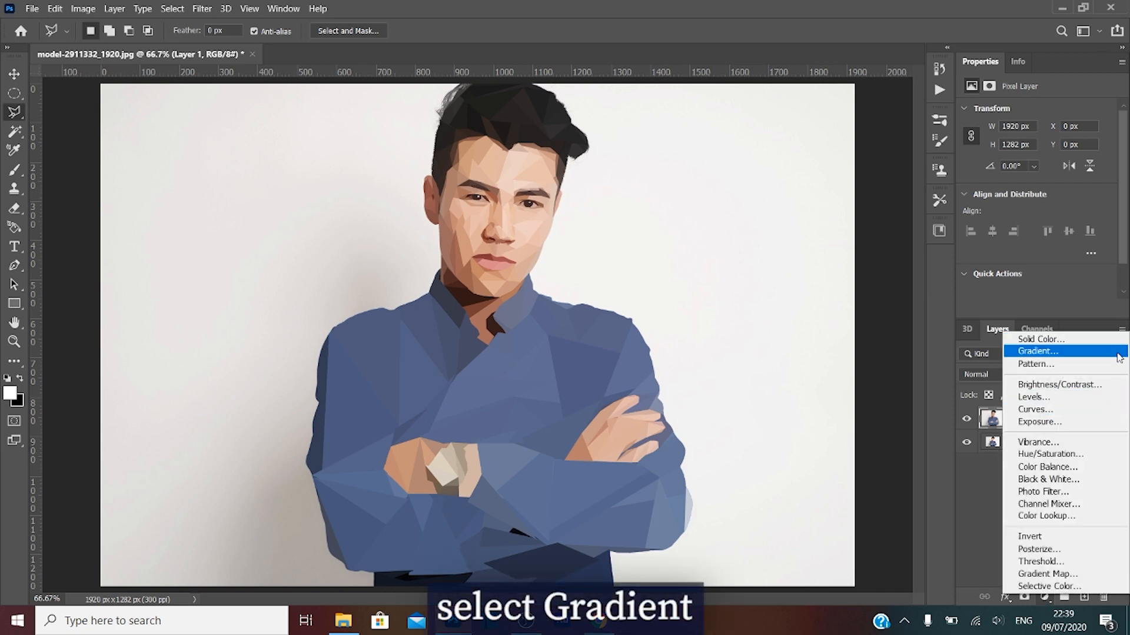
click(1091, 352)
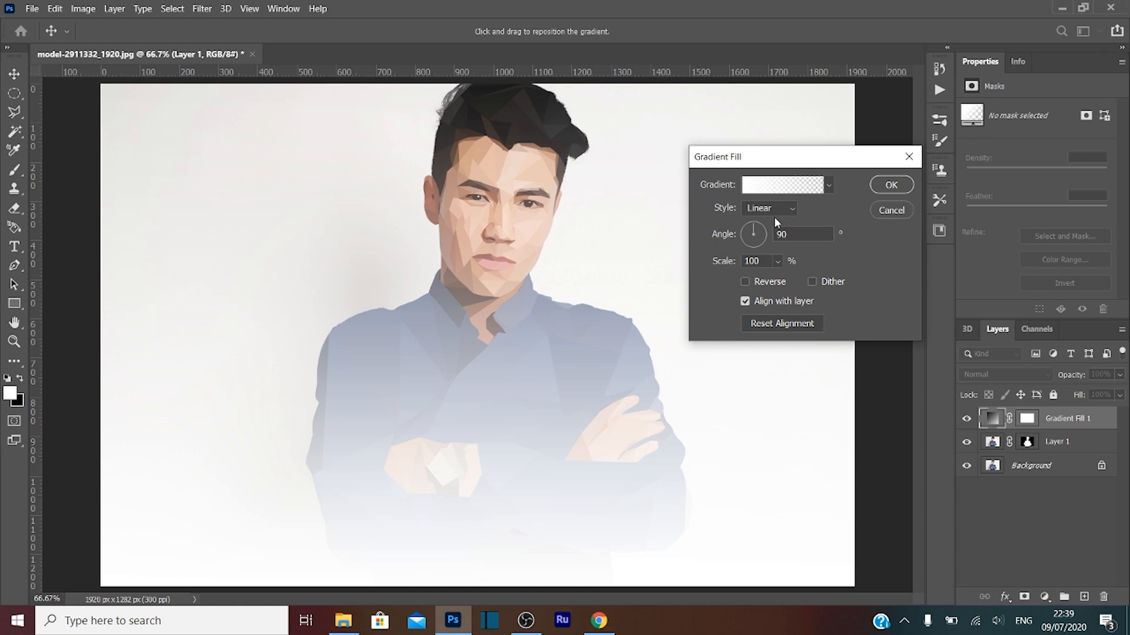
click(775, 208)
click(773, 237)
Step: Give the gradient fill the black-to-white preset from Basics, reverse it, and accept the settings
click(830, 186)
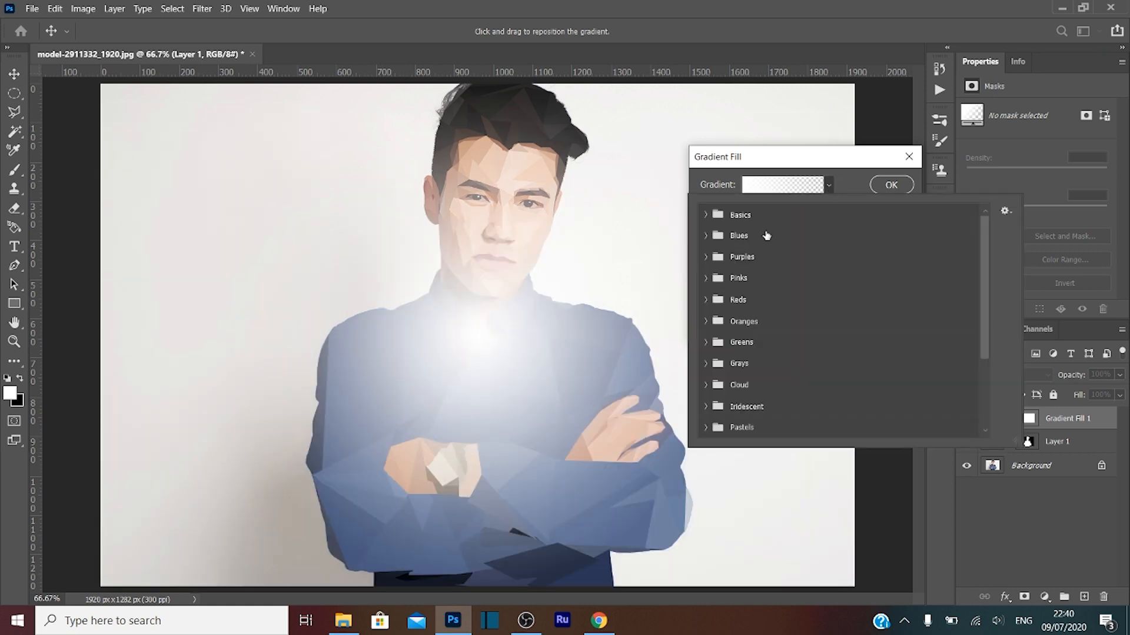
click(705, 216)
double_click(773, 238)
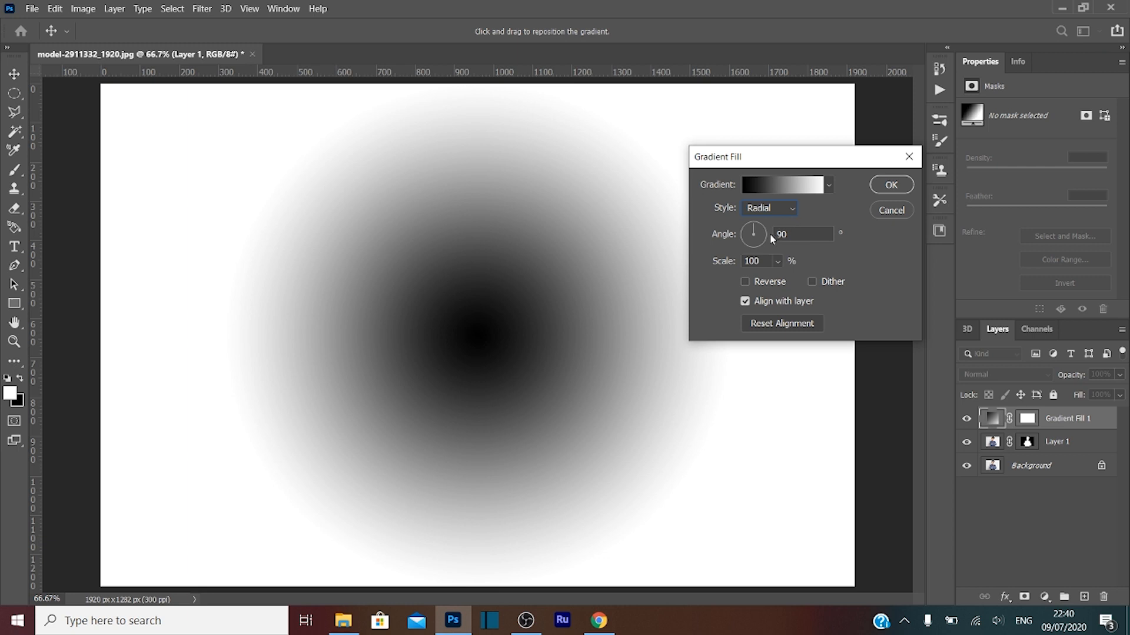
click(746, 283)
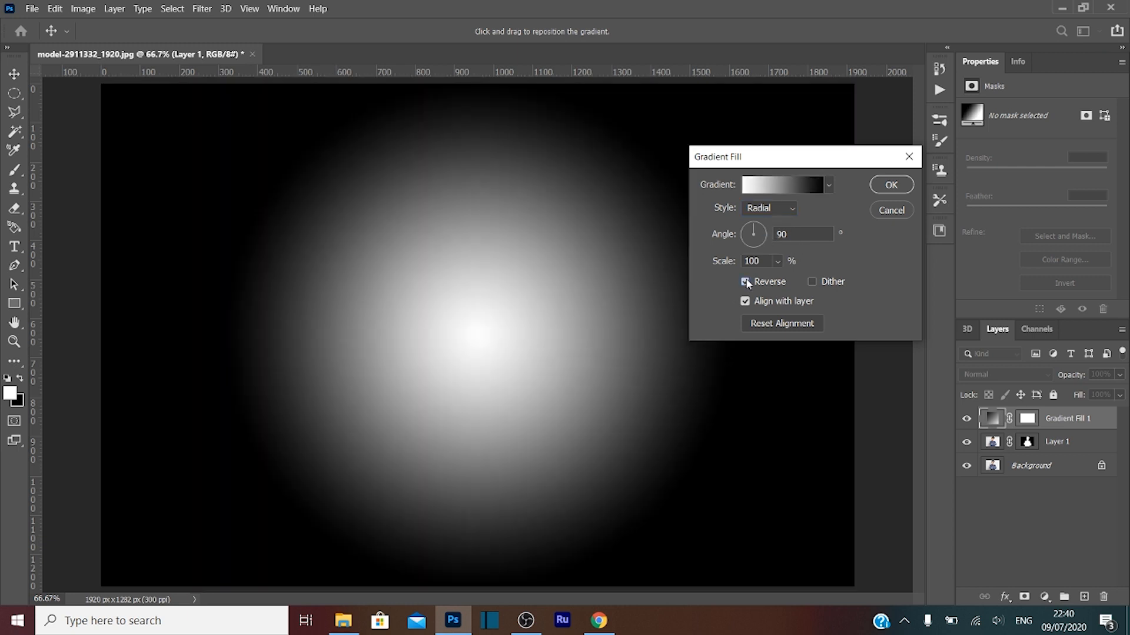
click(890, 186)
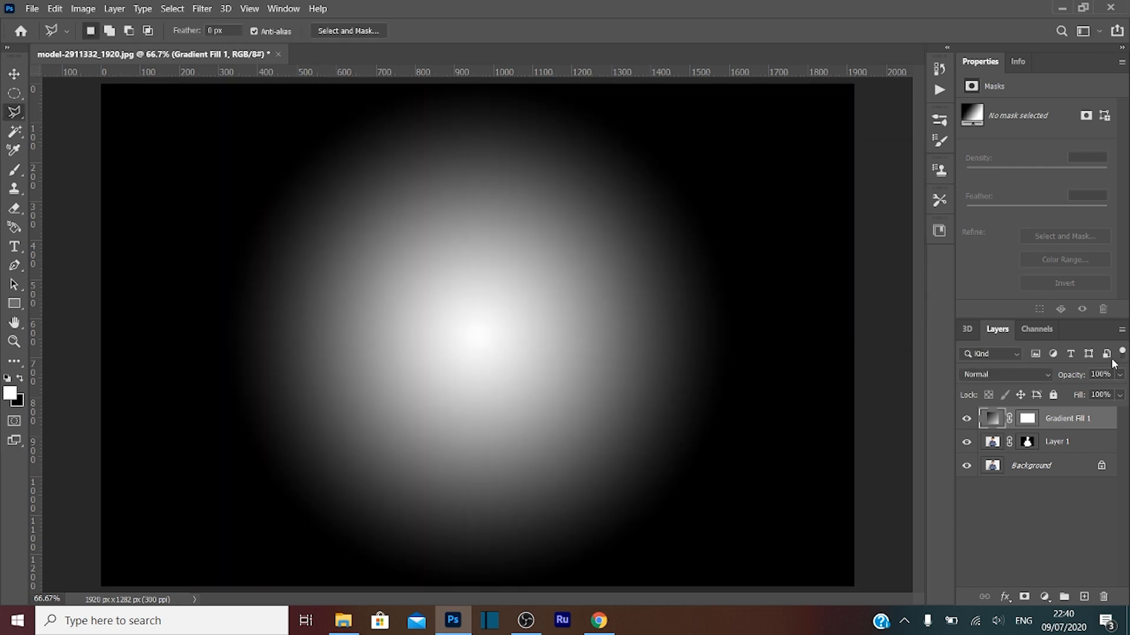
Step: Place the gradient fill layer below Layer 1 and increase the gradient's scale to spread the glow across the backdrop
drag(1085, 429, 1089, 453)
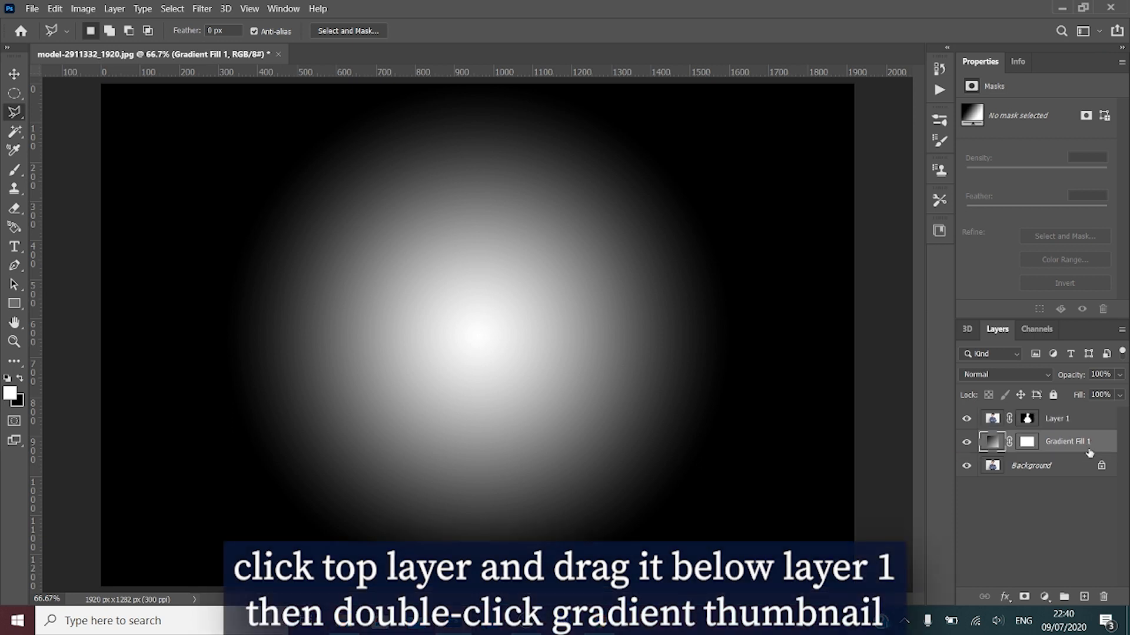
double_click(993, 442)
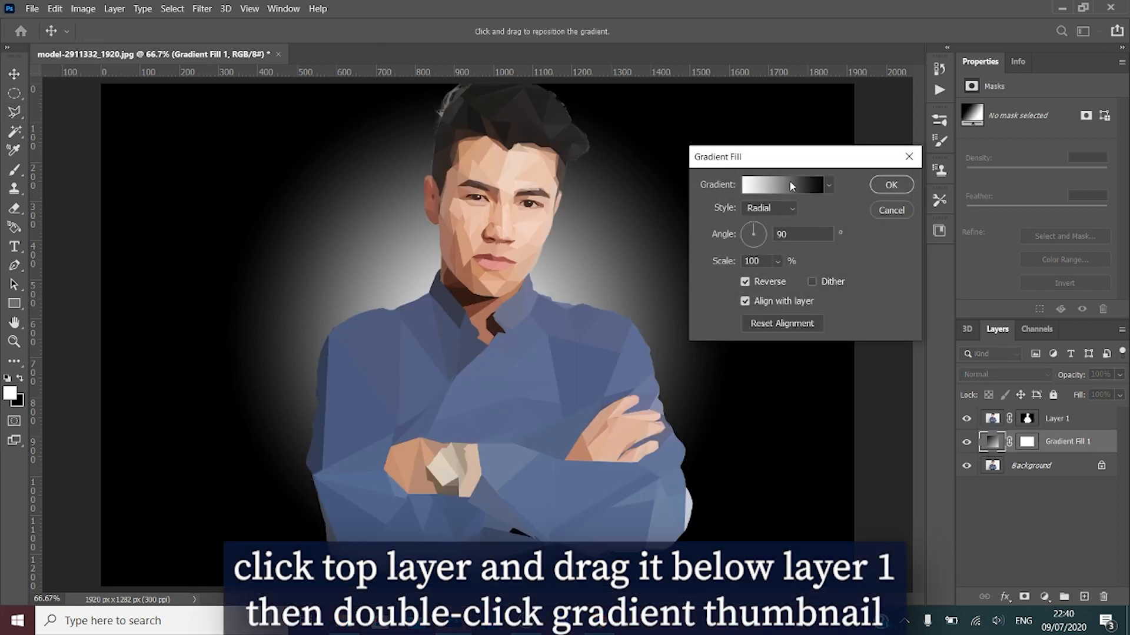
click(777, 261)
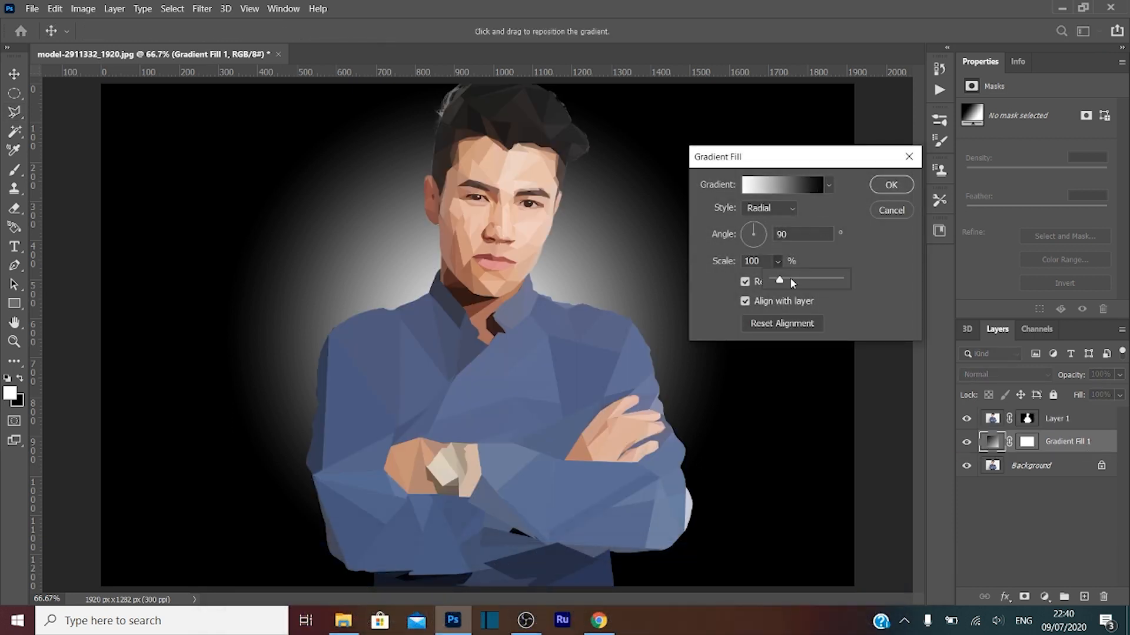
drag(792, 281, 795, 281)
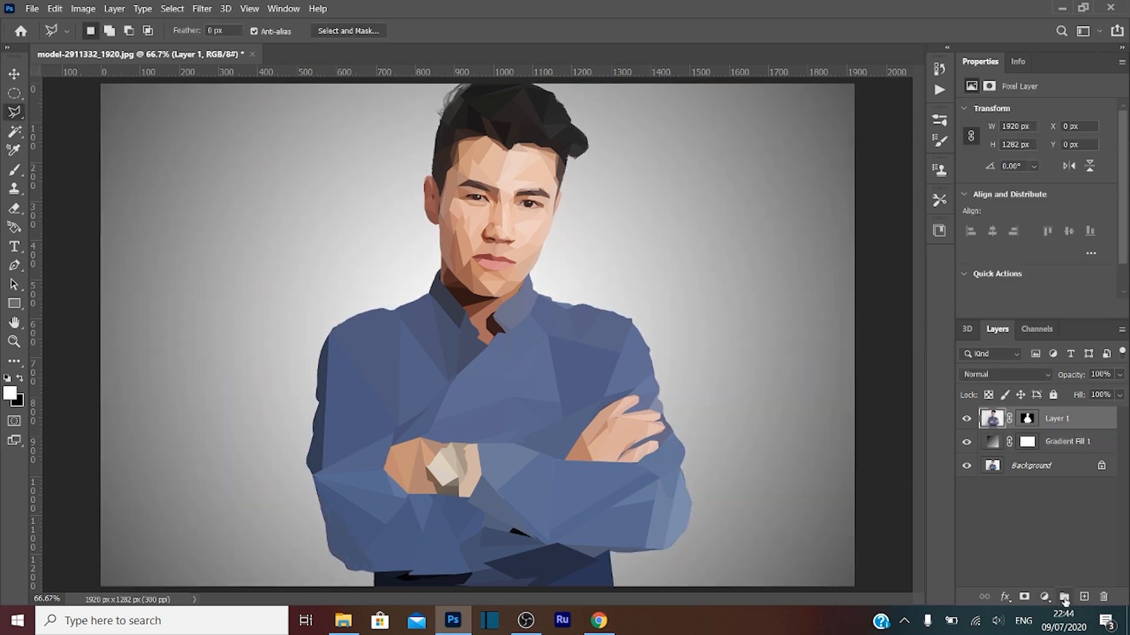
Step: Add a Curves adjustment above Layer 1, raising highlights from input 204 to output 214, lowering the shadows and lifting the black point slightly
click(1045, 597)
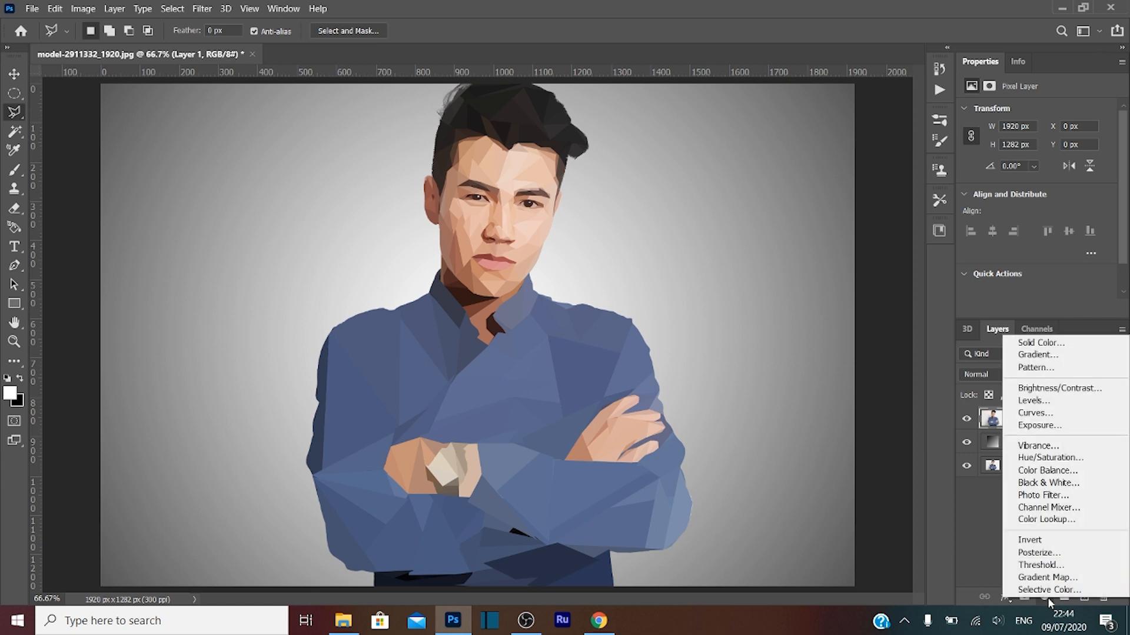
click(1070, 413)
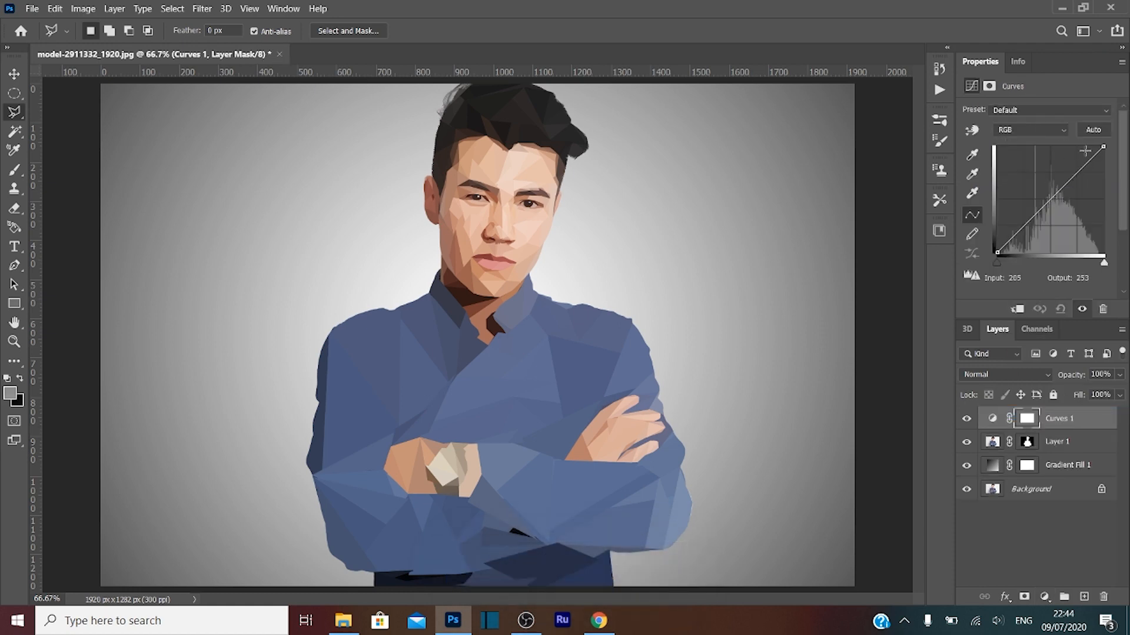
click(1083, 167)
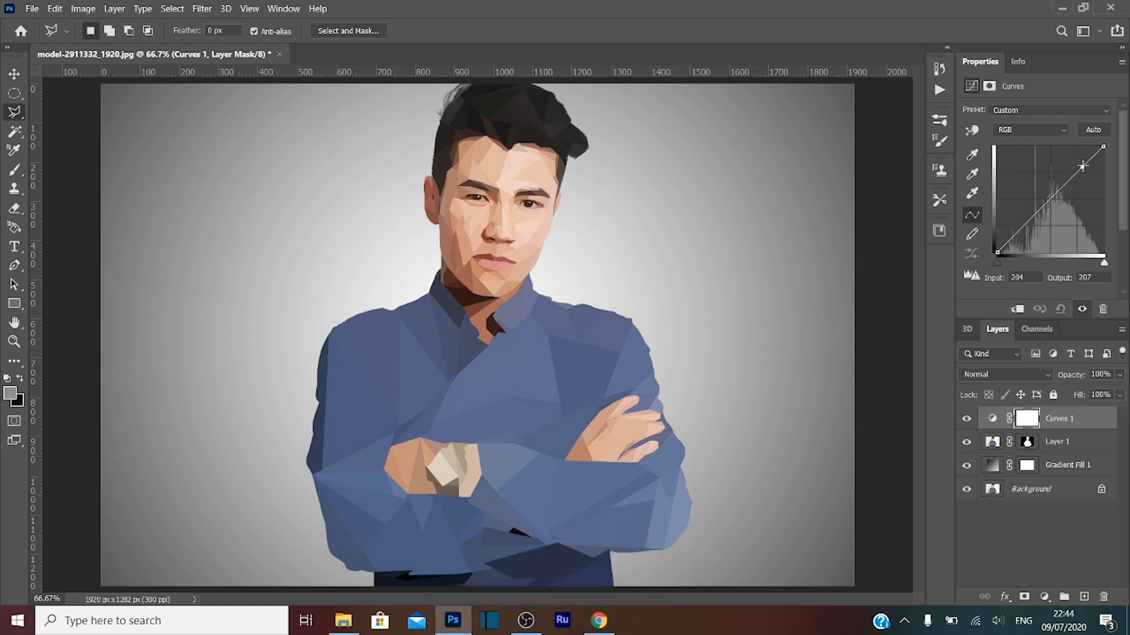
drag(1083, 167, 1083, 163)
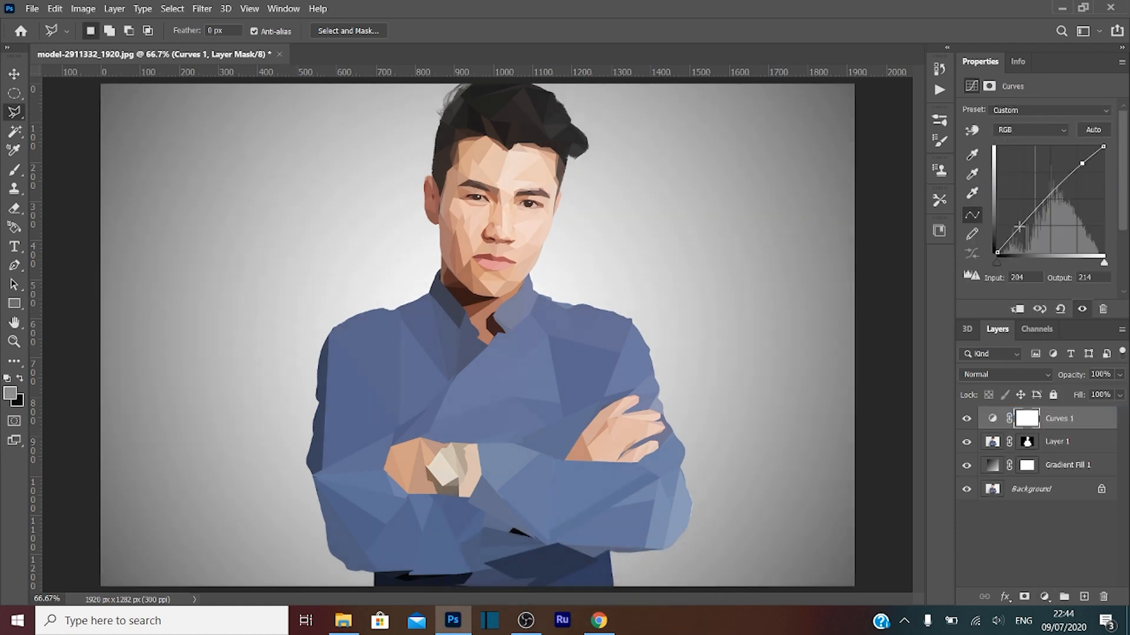
drag(1019, 228, 1019, 233)
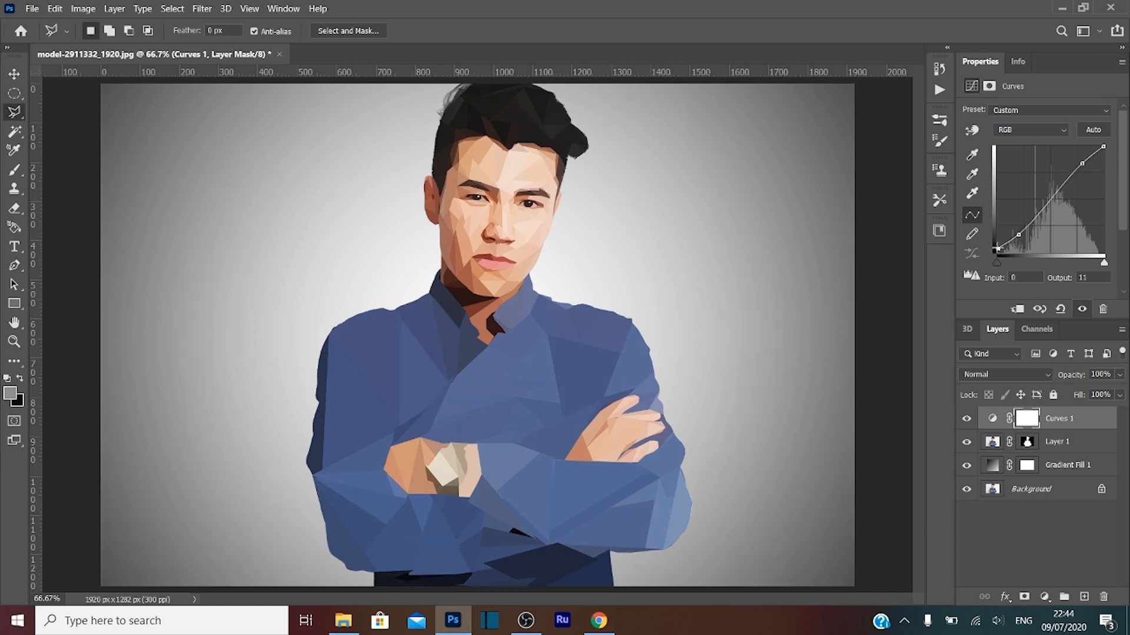
drag(998, 249, 998, 246)
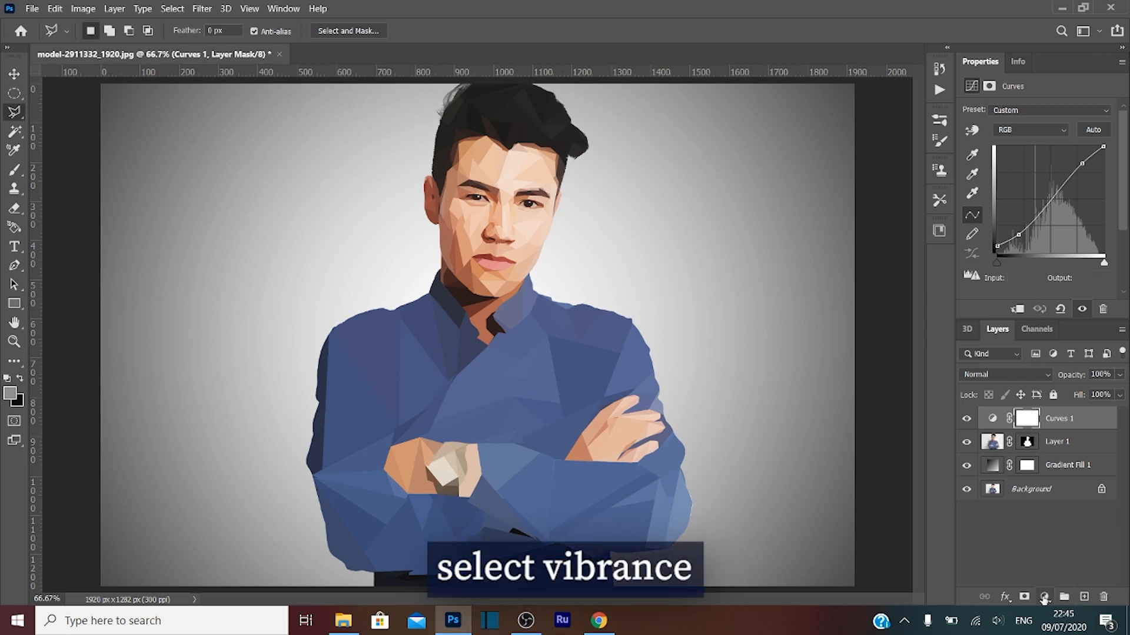
Step: Add a Vibrance adjustment above the Curves layer and set Vibrance to +98
click(1044, 596)
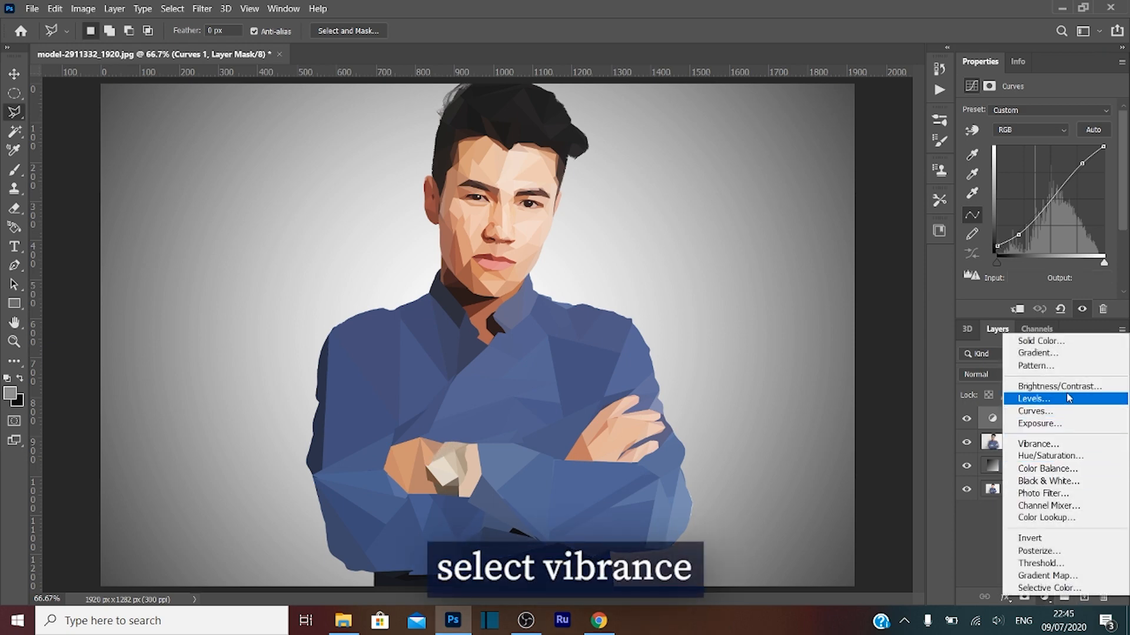
click(1118, 446)
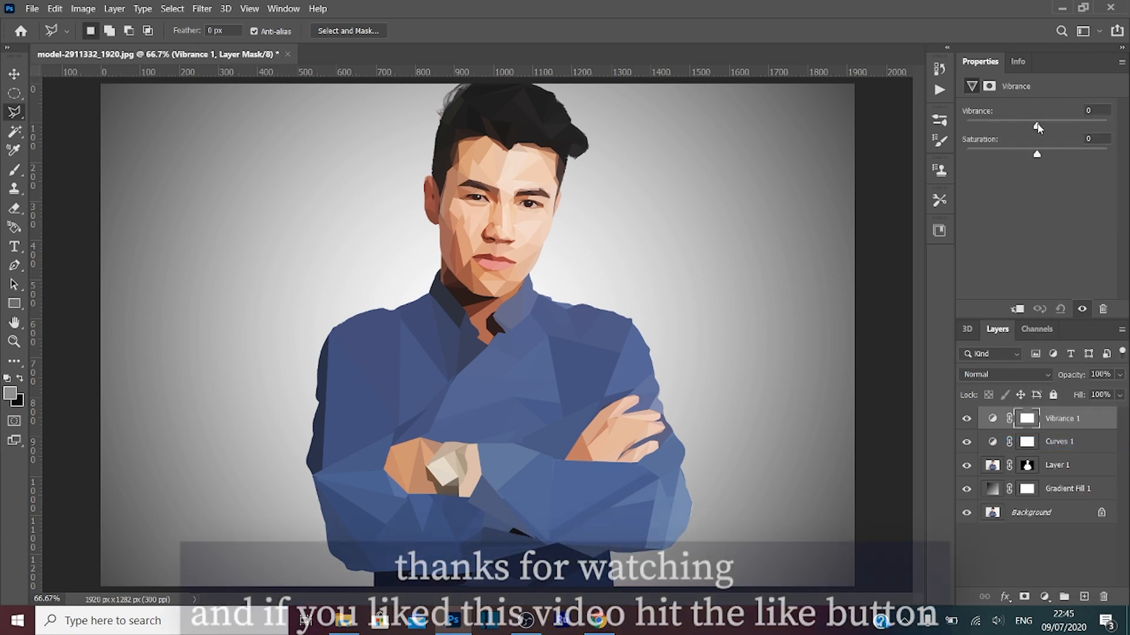
drag(1050, 119, 1108, 111)
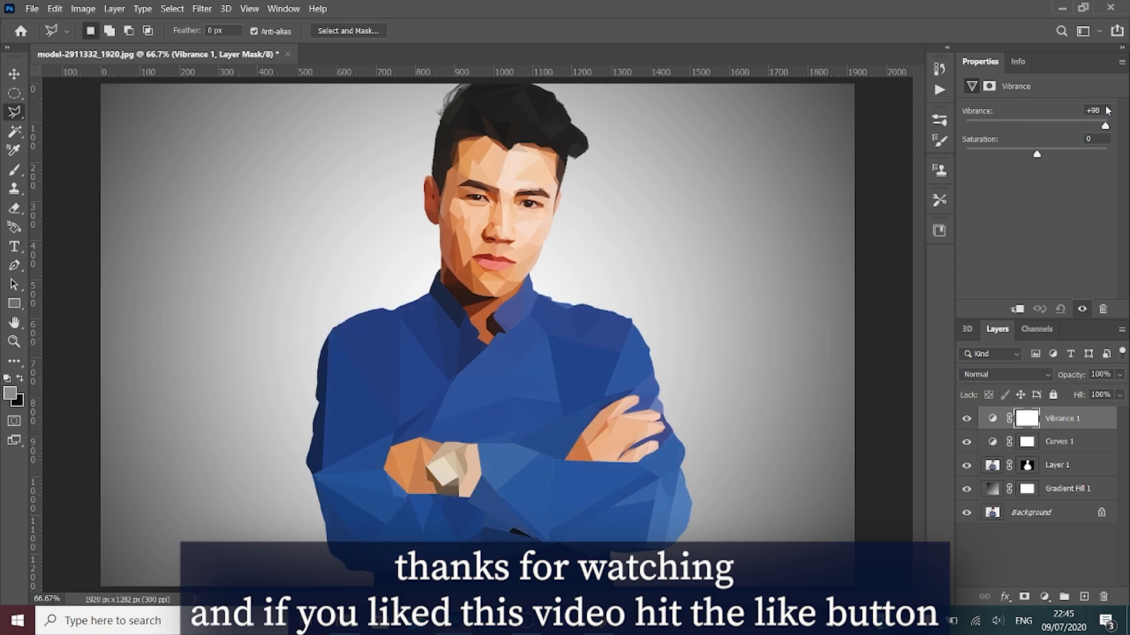